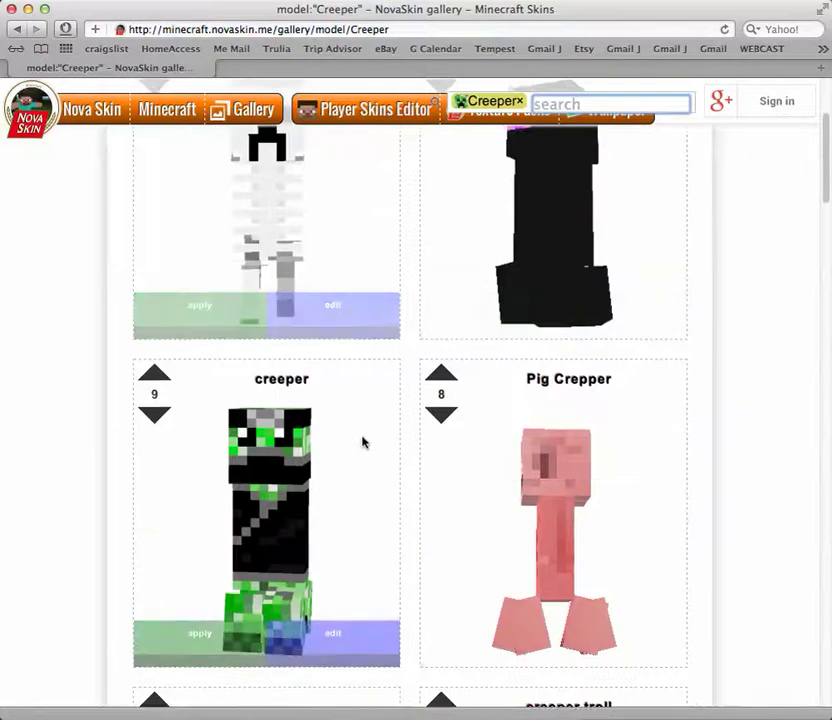
# Return to the skin gallery's start page and open the skins for the Wolf mob
pyautogui.click(14, 29)
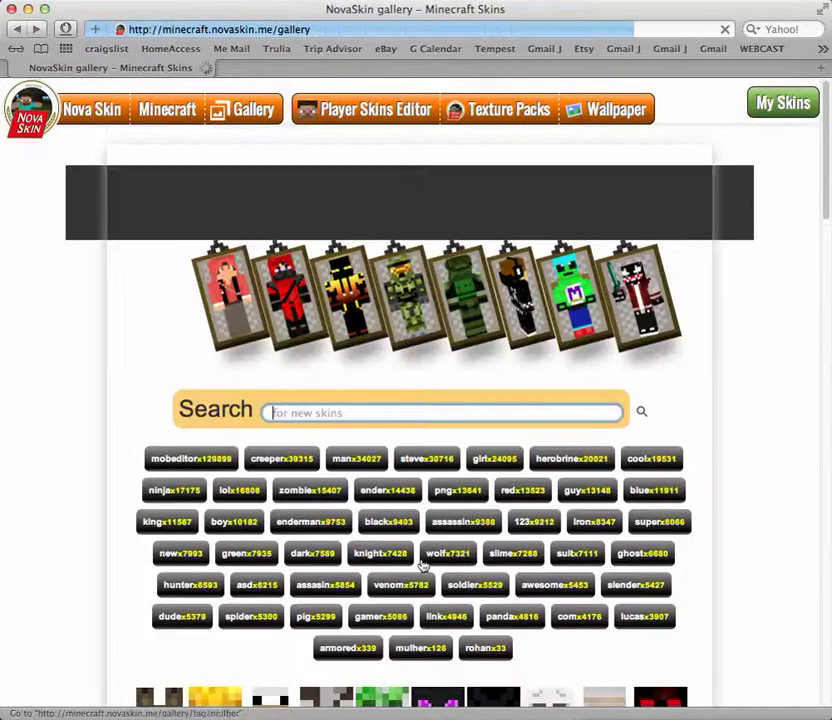
pyautogui.scroll(-10, 505, 560)
pyautogui.scroll(3, 150, 330)
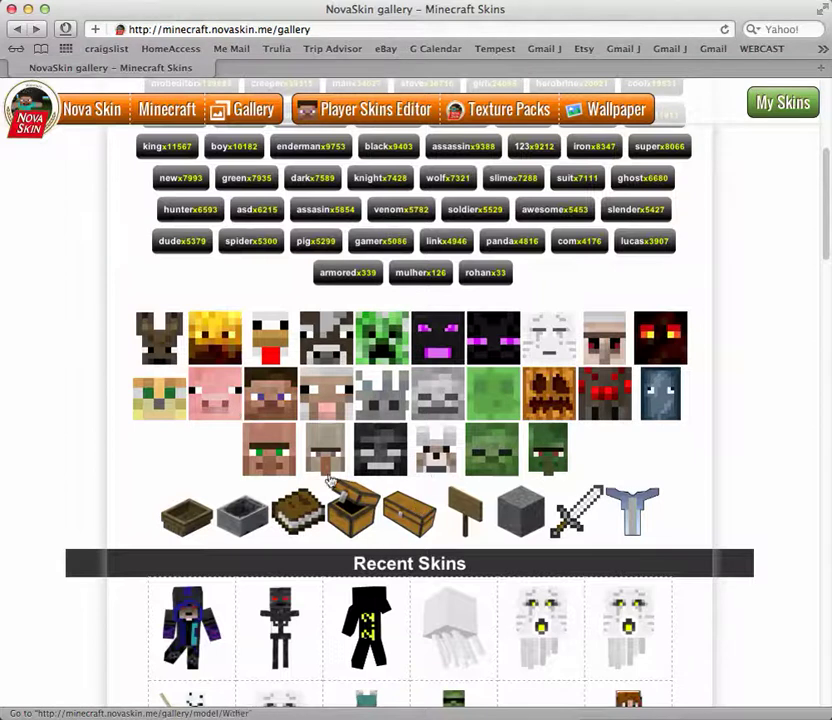
pyautogui.click(435, 449)
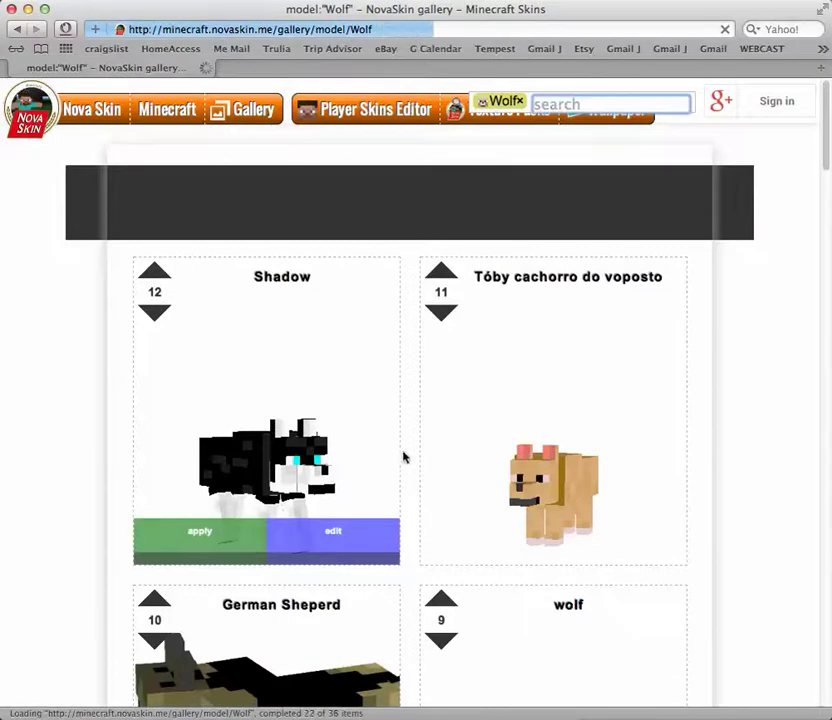
# Look through the wolf skins and open the page of the skin named Oreo
pyautogui.scroll(-5, 594, 461)
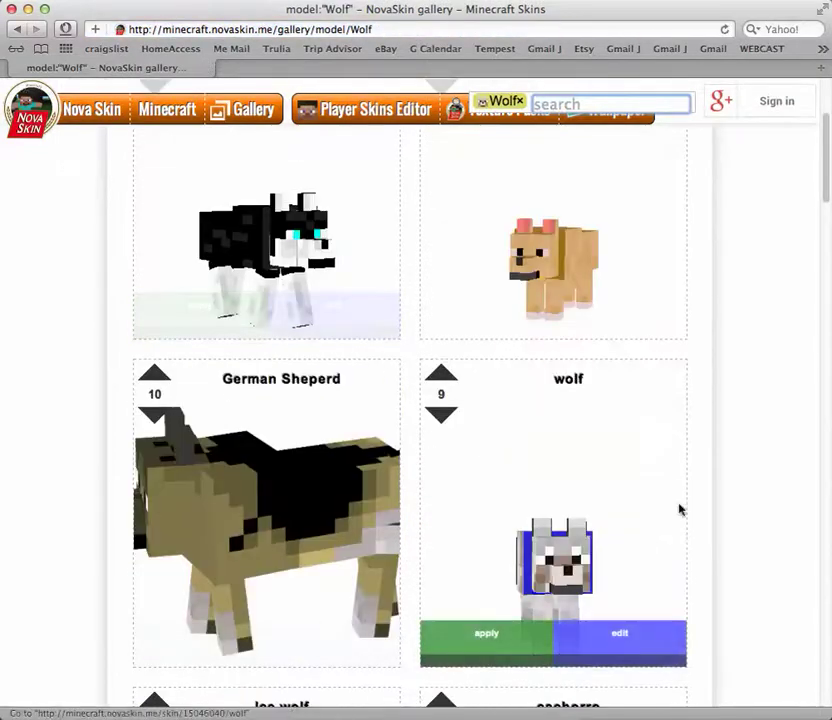
pyautogui.scroll(-7, 360, 550)
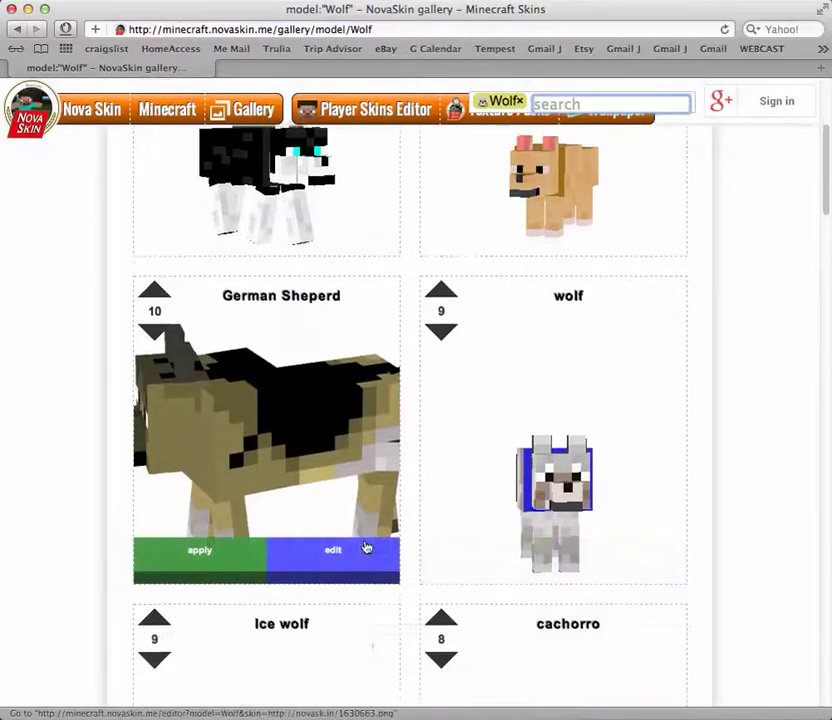
pyautogui.scroll(-3, 384, 547)
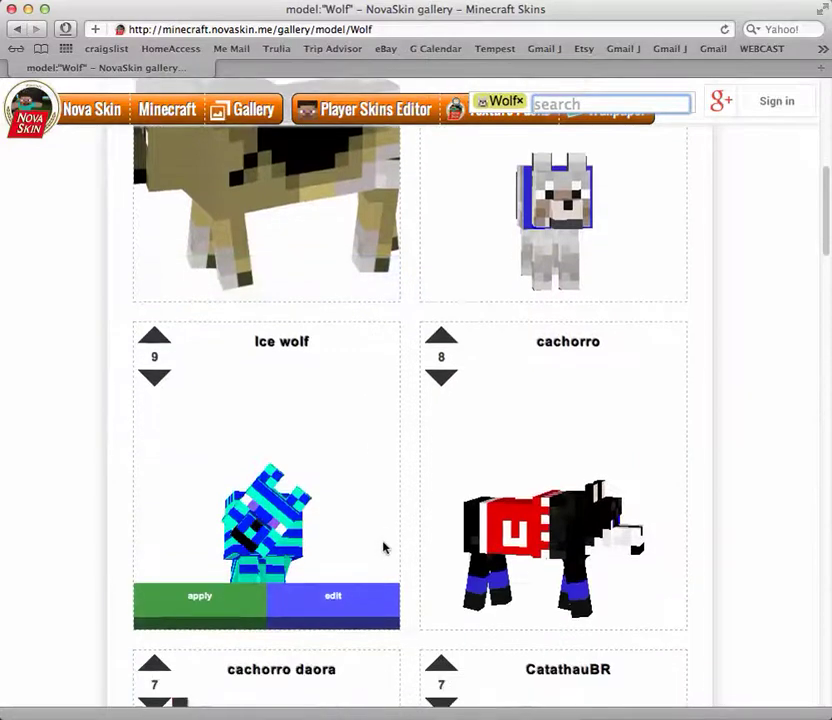
pyautogui.scroll(-5, 561, 578)
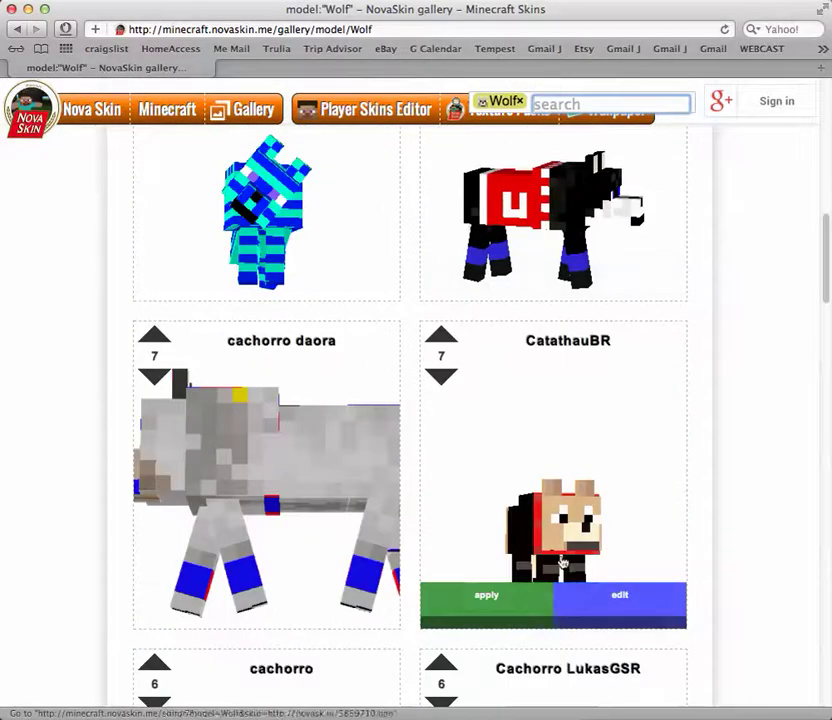
pyautogui.scroll(-6, 290, 490)
pyautogui.scroll(-5, 470, 514)
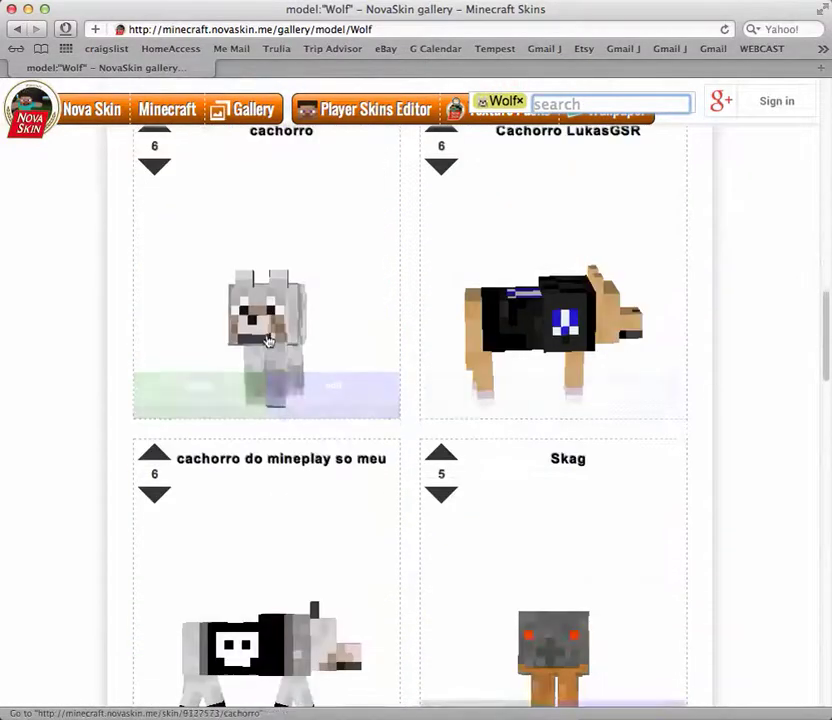
pyautogui.scroll(2, 330, 400)
pyautogui.scroll(-2, 430, 440)
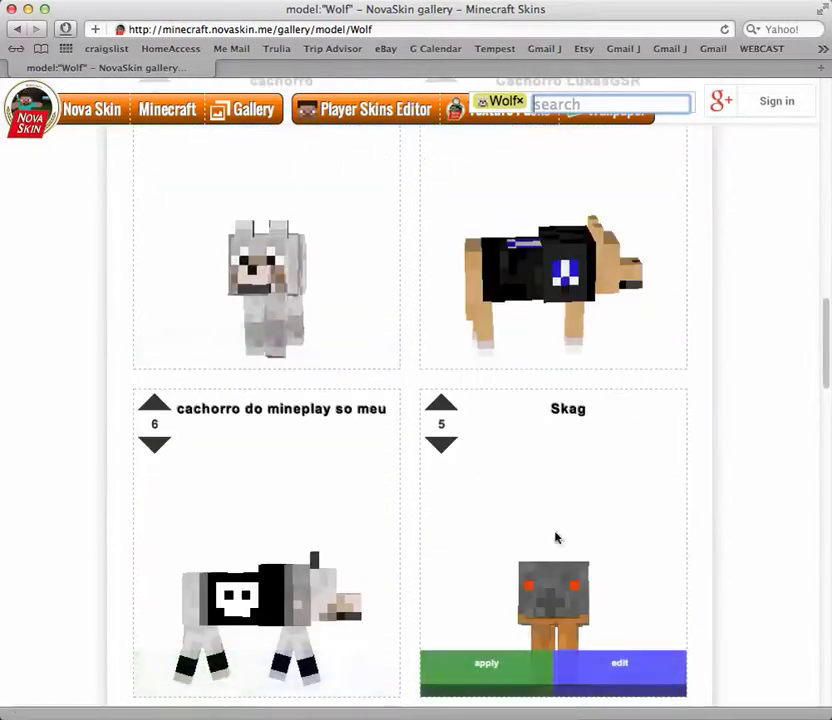
pyautogui.scroll(-7, 370, 572)
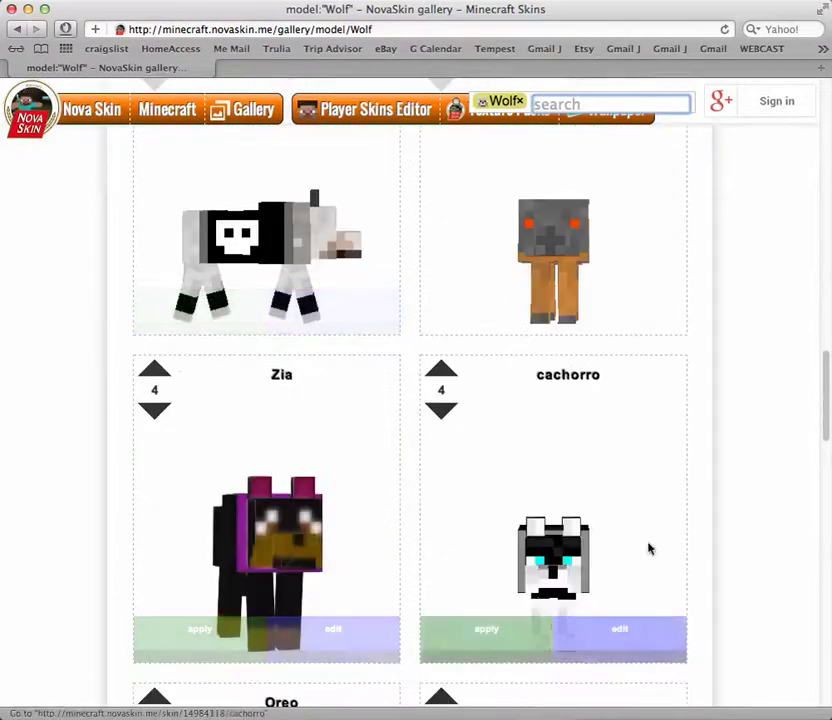
pyautogui.scroll(-7, 588, 575)
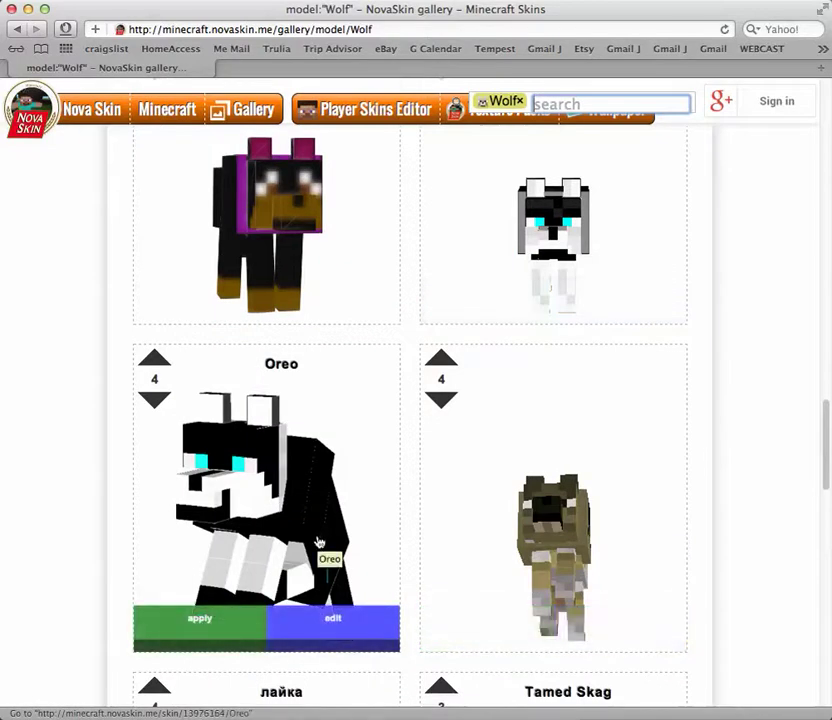
pyautogui.click(318, 541)
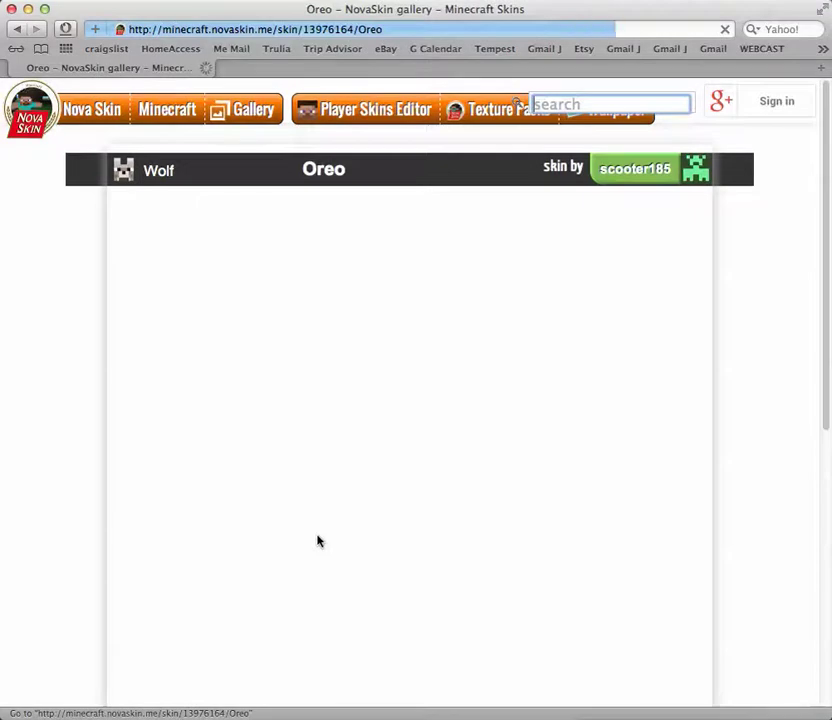
# Download the Oreo wolf skin as Oreo.png and close the browser window
pyautogui.scroll(-4, 390, 568)
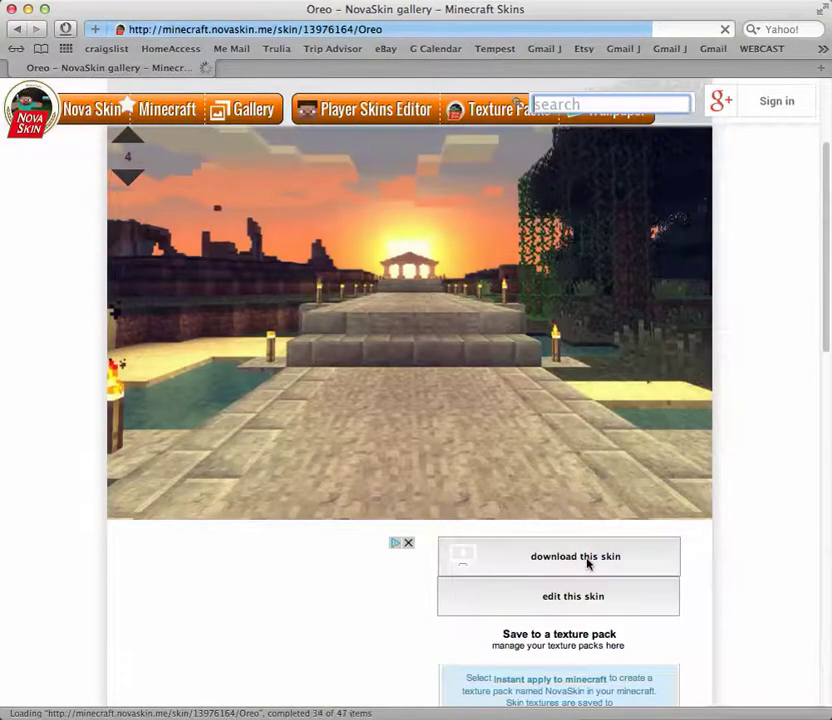
pyautogui.click(561, 557)
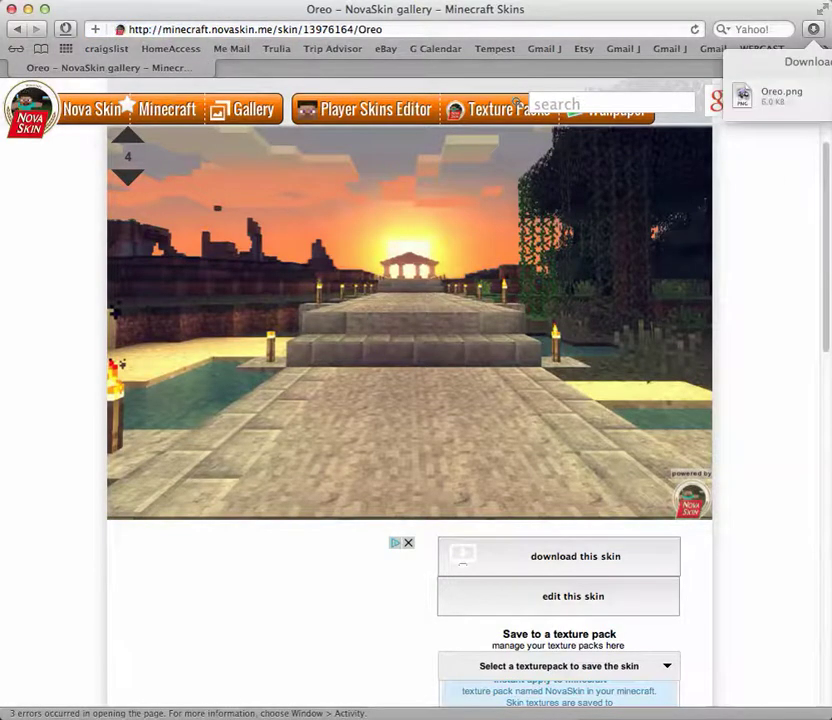
pyautogui.click(743, 98)
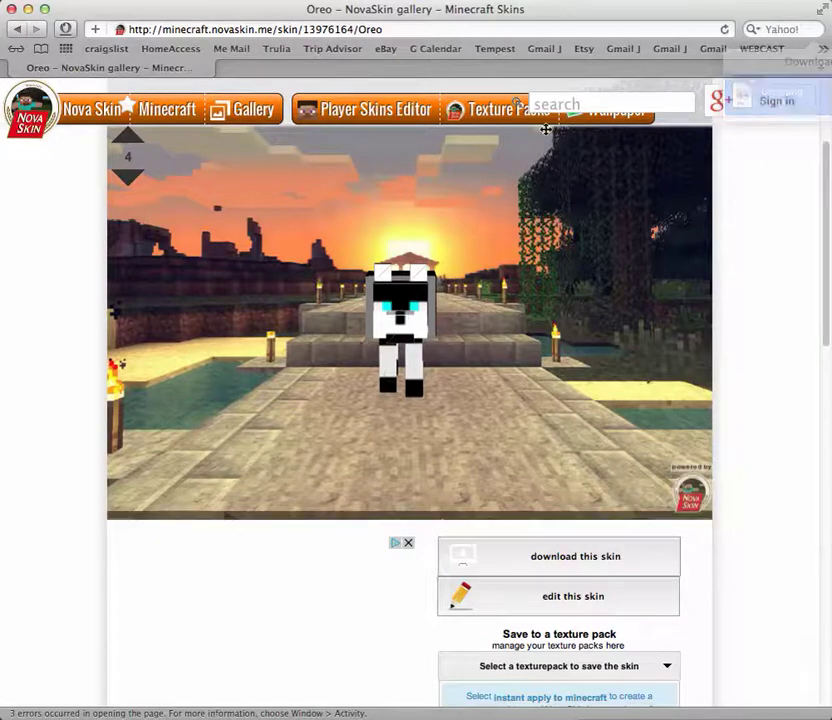
pyautogui.click(11, 8)
# Try to reach the Minecraft files through the minecraft folder in the startup disk's Library > Application Support
pyautogui.moveTo(115, 61); pyautogui.dragTo(285, 94)
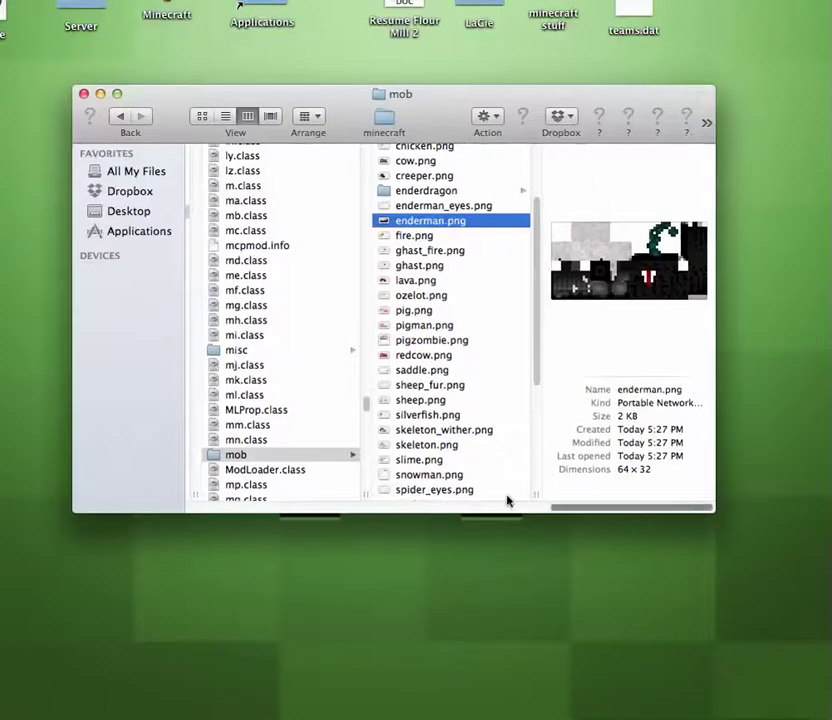
pyautogui.moveTo(557, 505); pyautogui.dragTo(237, 481)
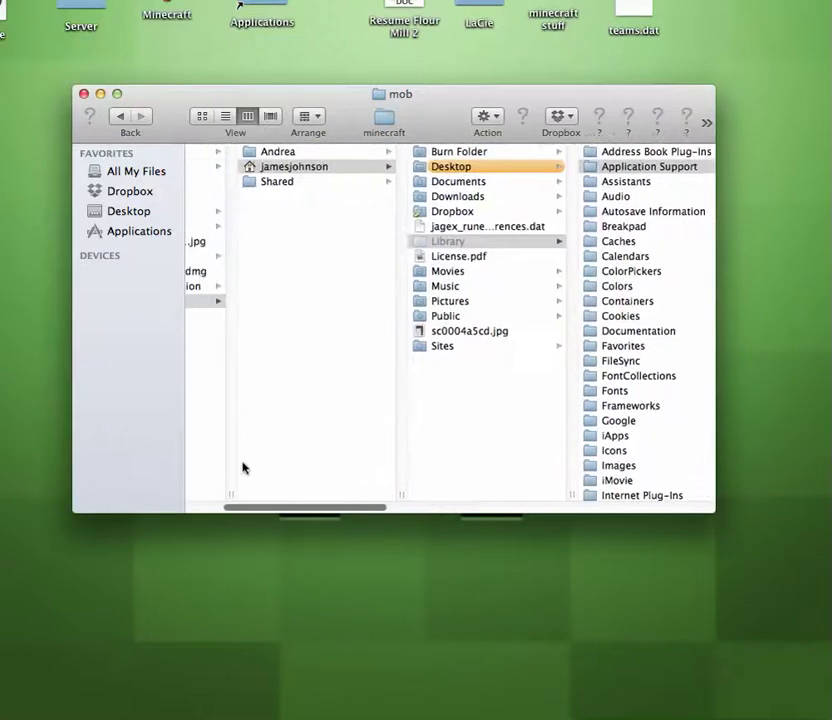
pyautogui.click(306, 316)
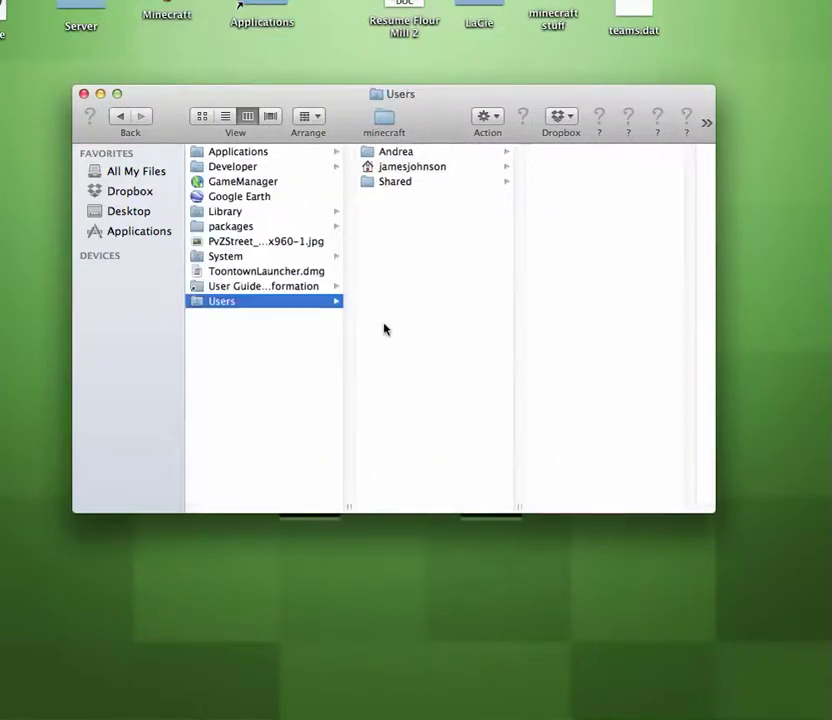
pyautogui.click(262, 216)
pyautogui.scroll(-1, 450, 343)
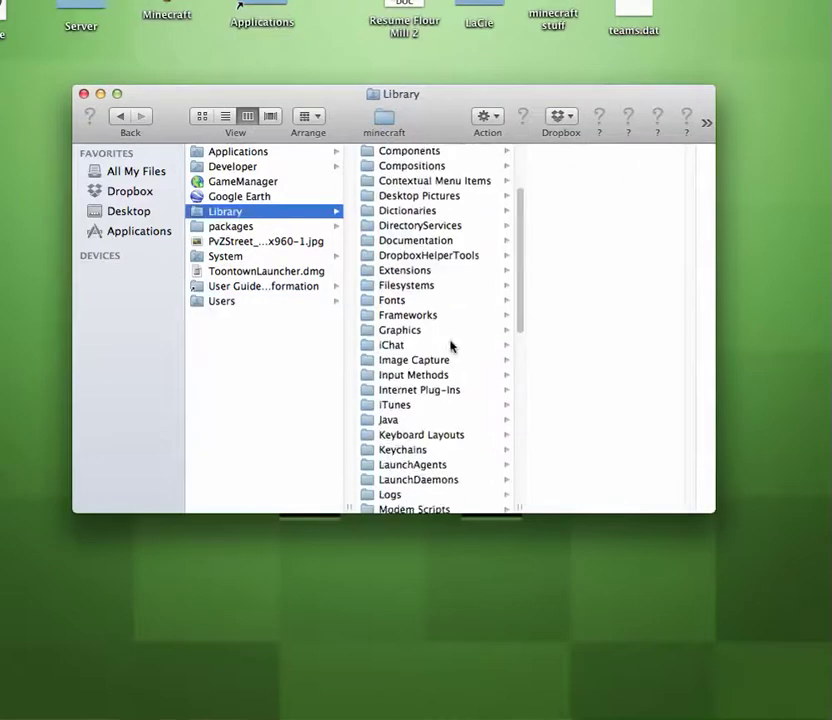
pyautogui.scroll(-10, 449, 360)
pyautogui.scroll(4, 444, 424)
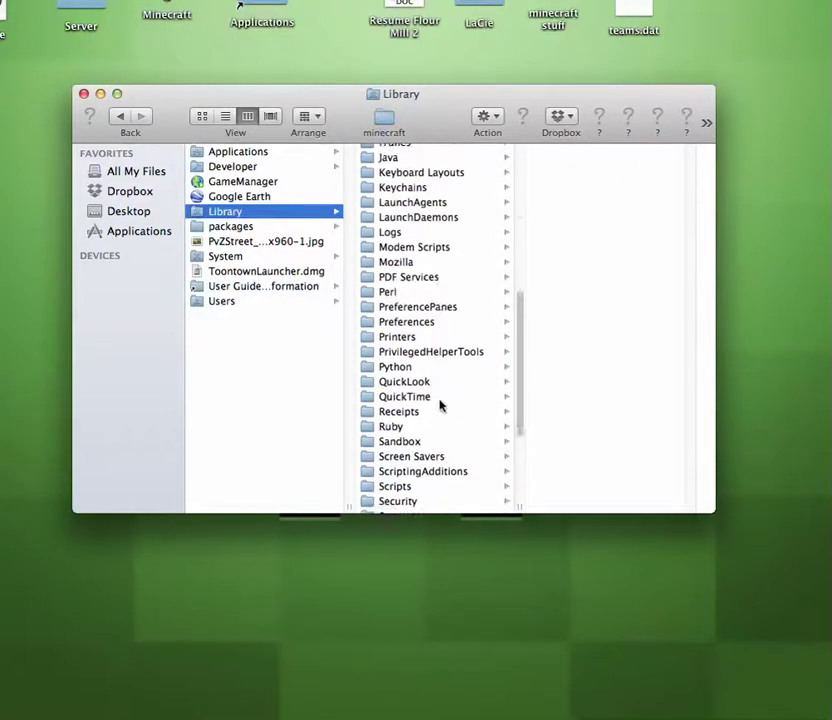
pyautogui.scroll(6, 444, 418)
pyautogui.scroll(2, 431, 318)
pyautogui.scroll(5, 450, 195)
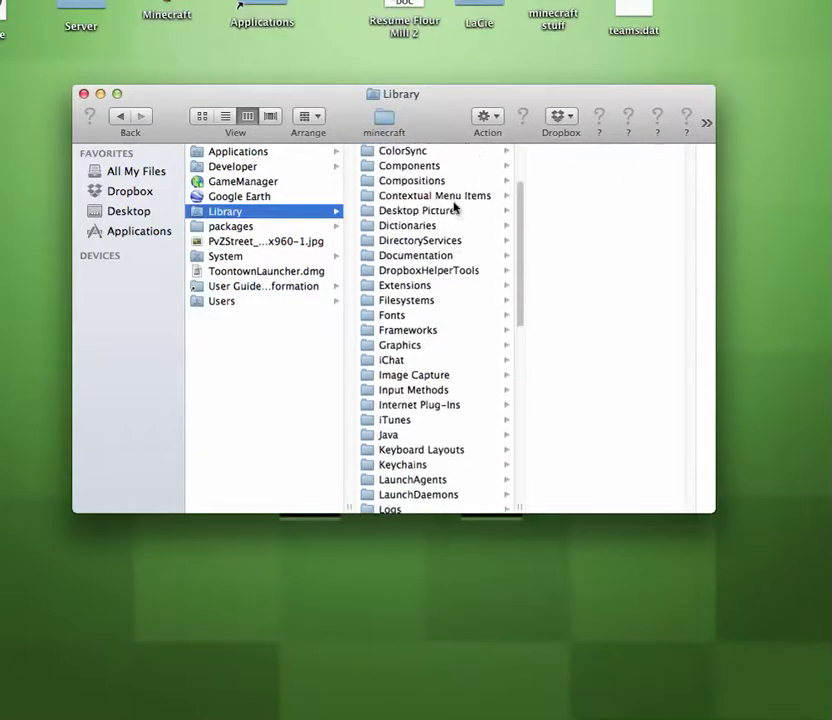
pyautogui.click(435, 168)
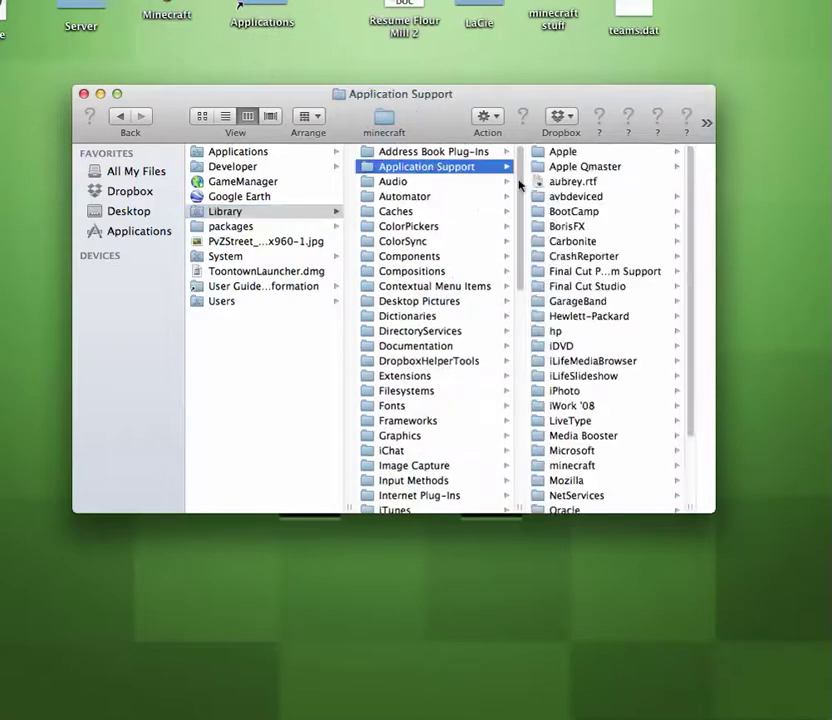
pyautogui.scroll(-3, 640, 255)
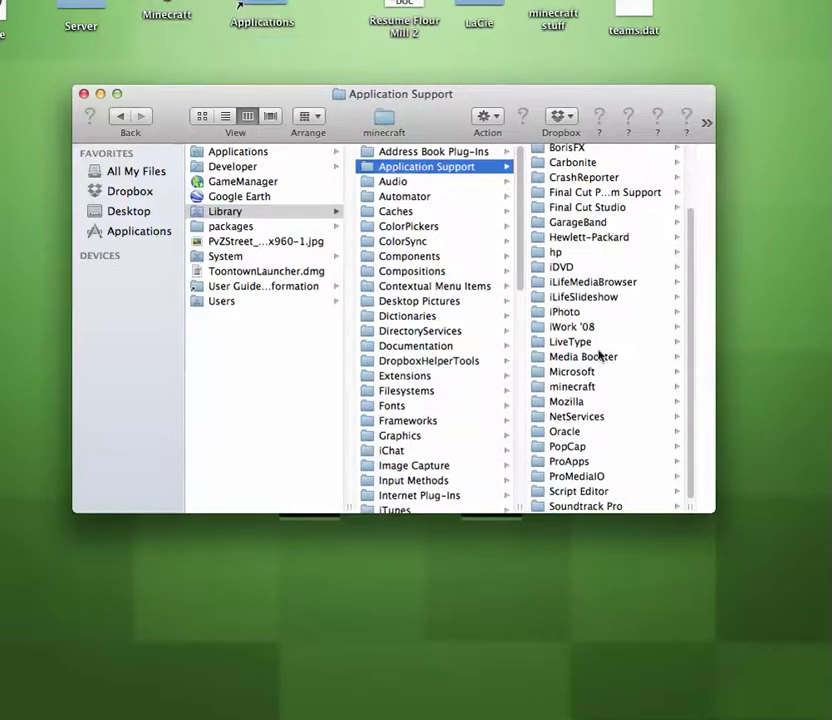
pyautogui.click(596, 387)
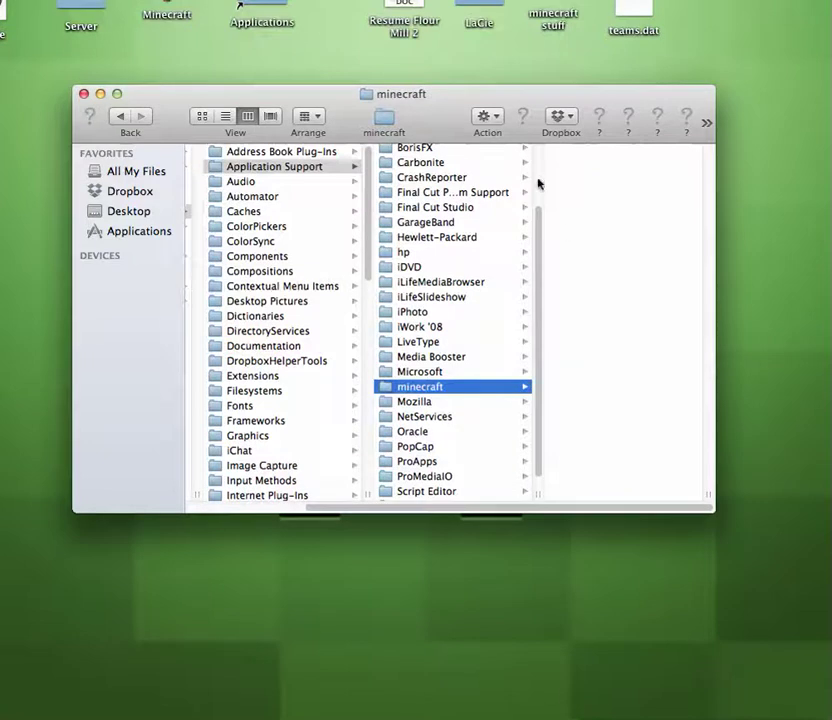
pyautogui.moveTo(541, 512); pyautogui.dragTo(405, 507)
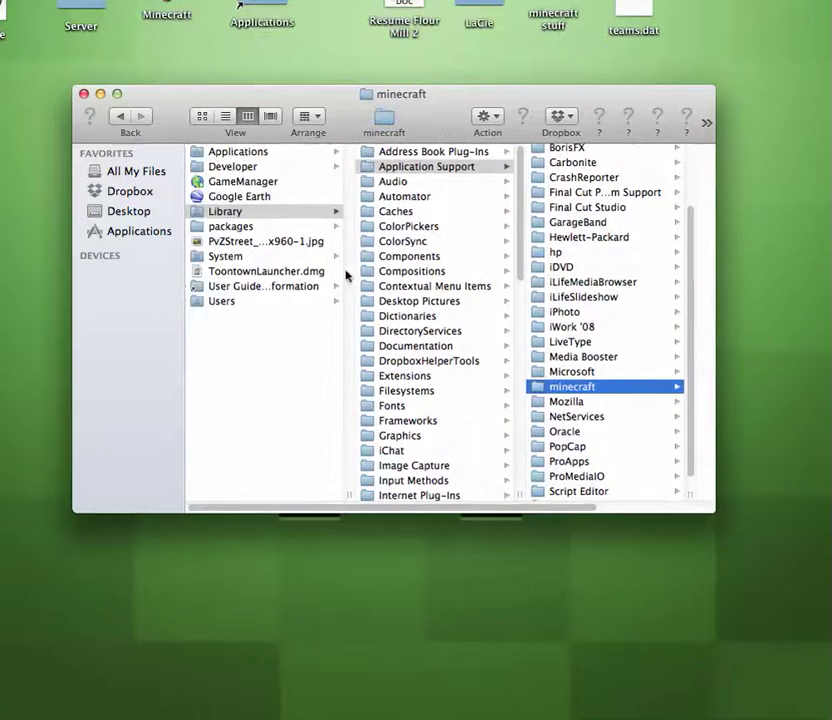
# Try to reach the Minecraft files through the home folder inside Users
pyautogui.click(246, 230)
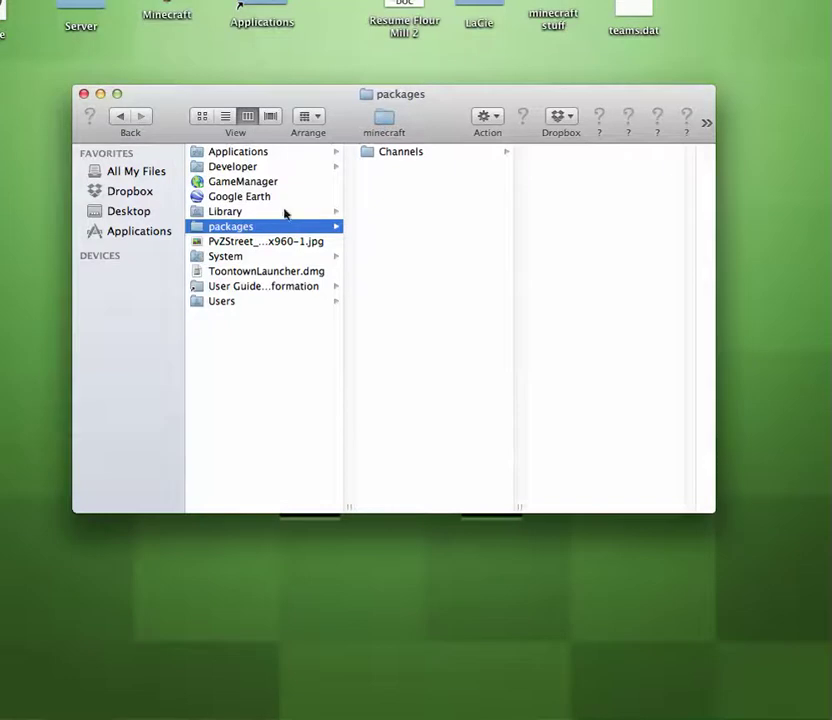
pyautogui.click(232, 303)
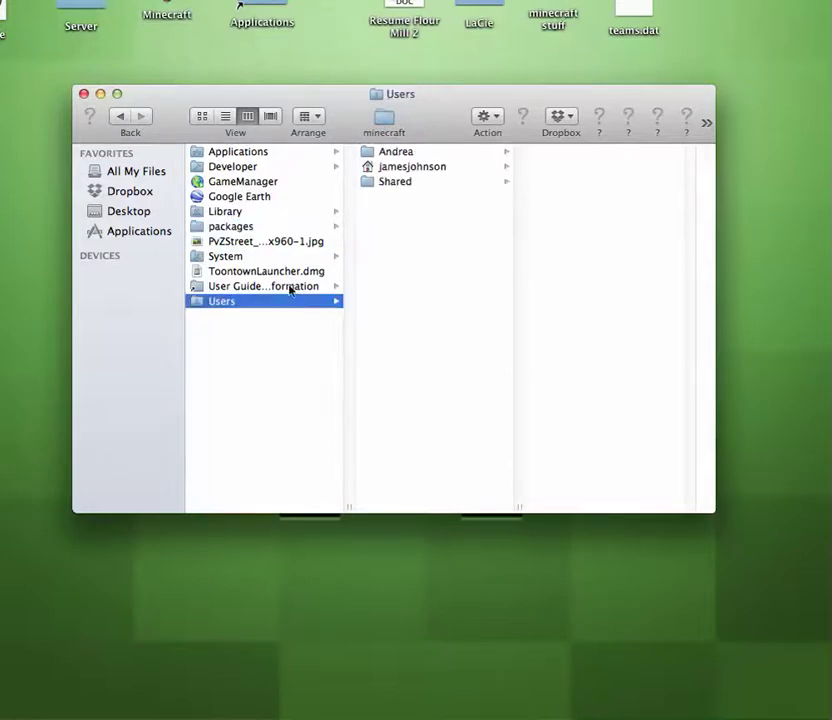
pyautogui.click(424, 167)
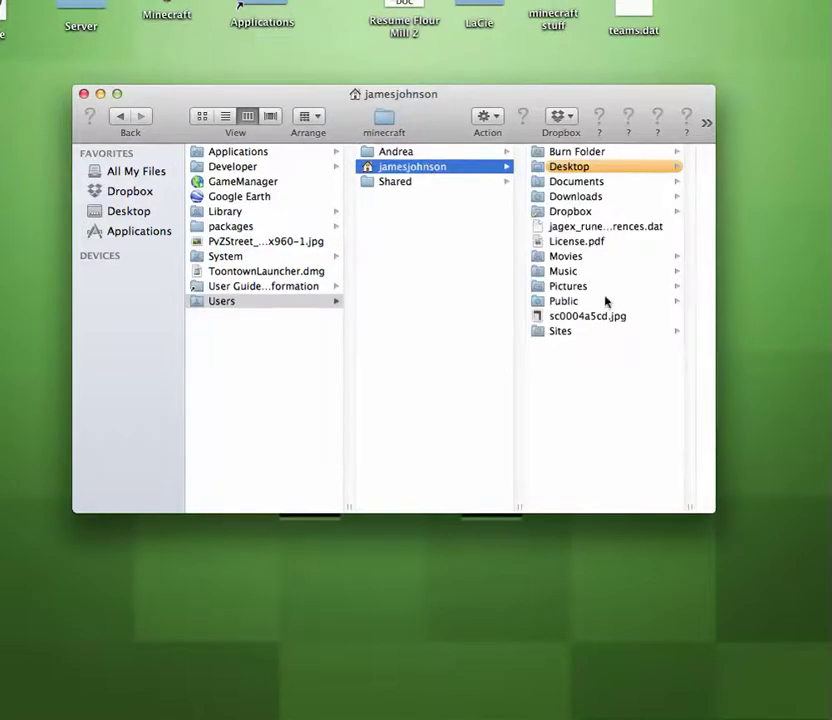
# Use the minecraft folder shortcut to go to the game's folder and open minecraft.jar inside bin
pyautogui.click(385, 122)
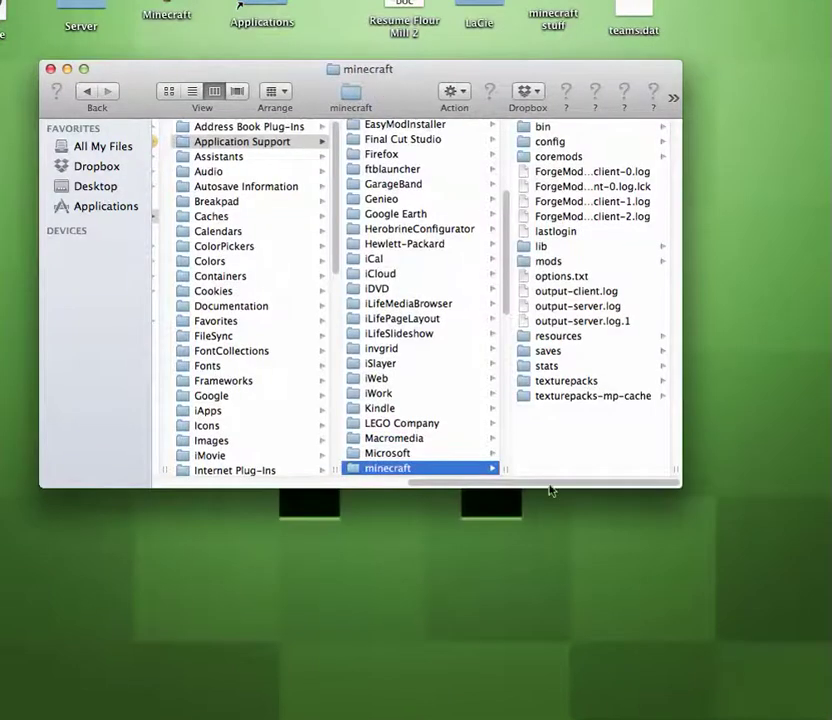
pyautogui.moveTo(511, 489); pyautogui.dragTo(399, 436)
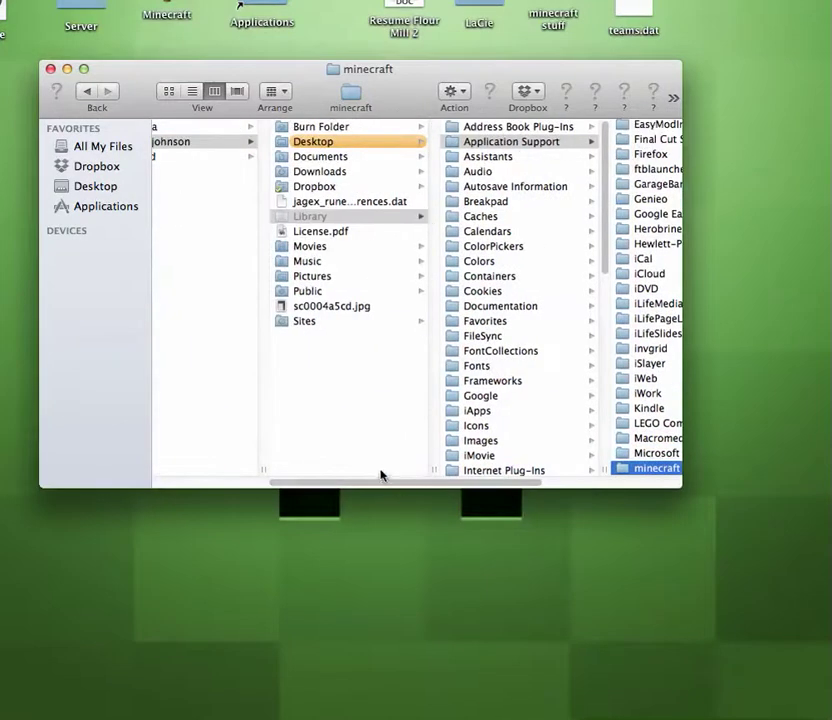
pyautogui.hscroll(5, 477, 470)
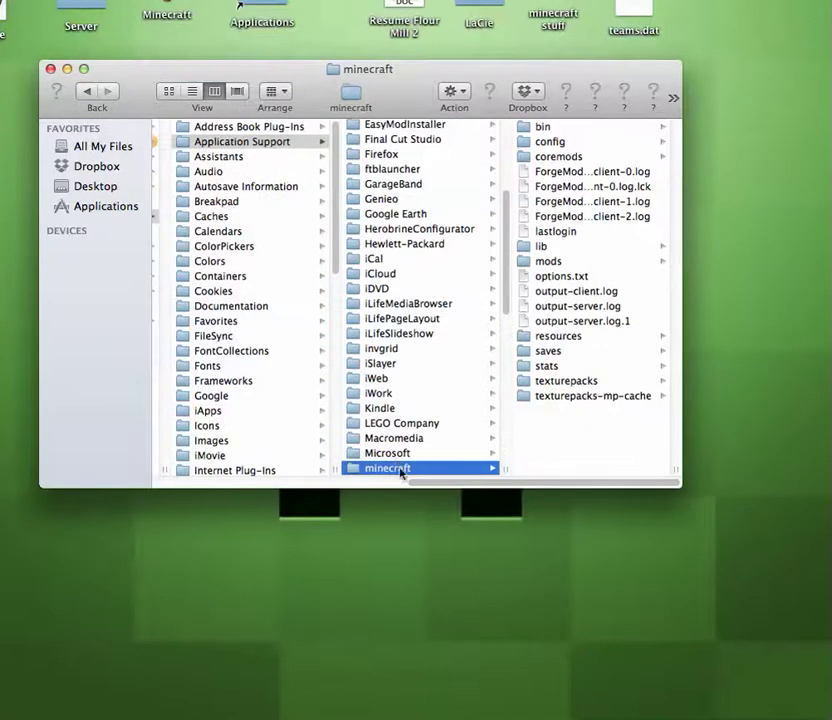
pyautogui.click(588, 128)
pyautogui.click(572, 186)
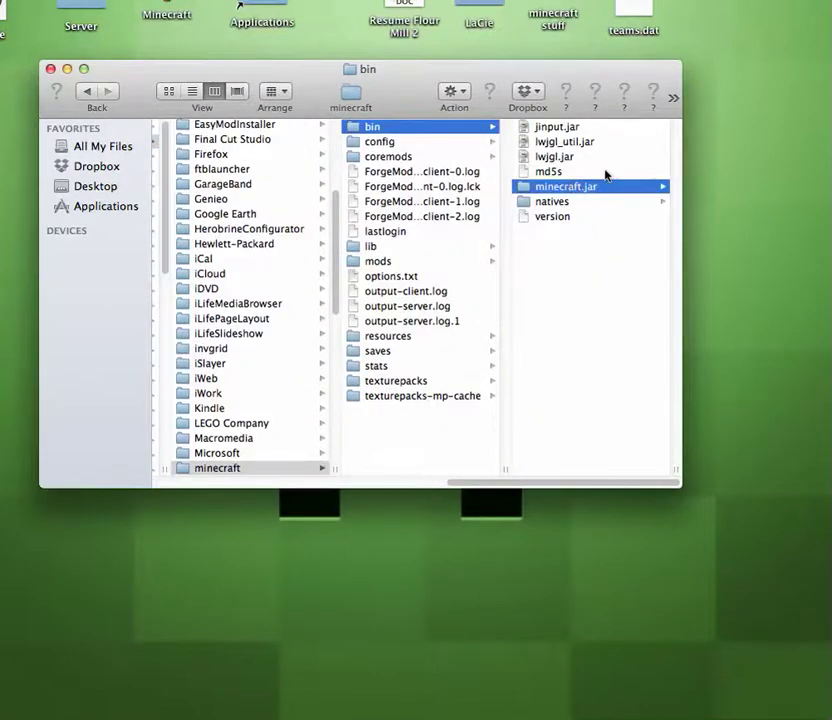
# Find and open the mob folder inside minecraft.jar
pyautogui.scroll(-10, 570, 199)
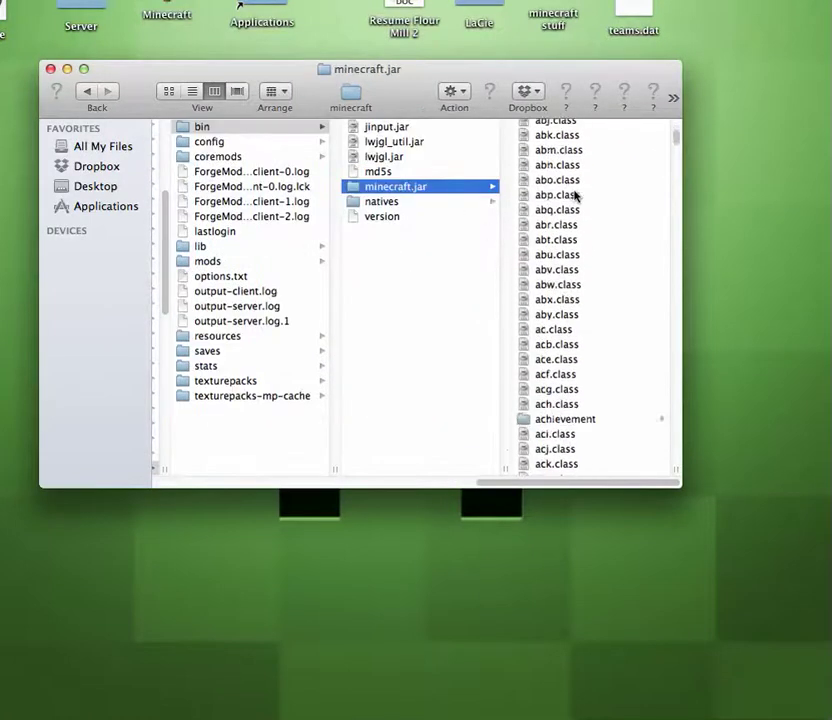
pyautogui.scroll(-20, 583, 180)
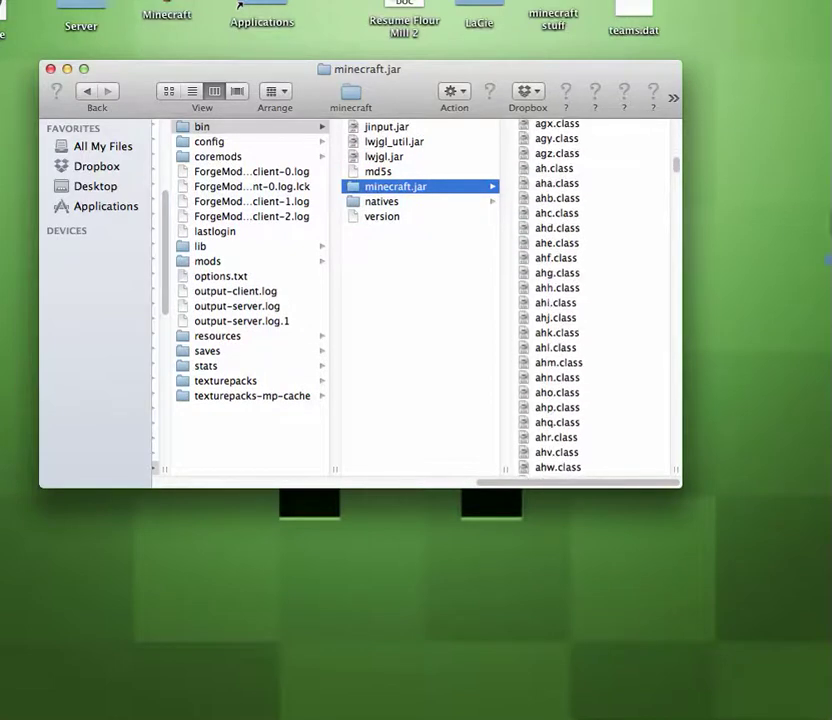
pyautogui.click(758, 205)
pyautogui.scroll(-3, 590, 180)
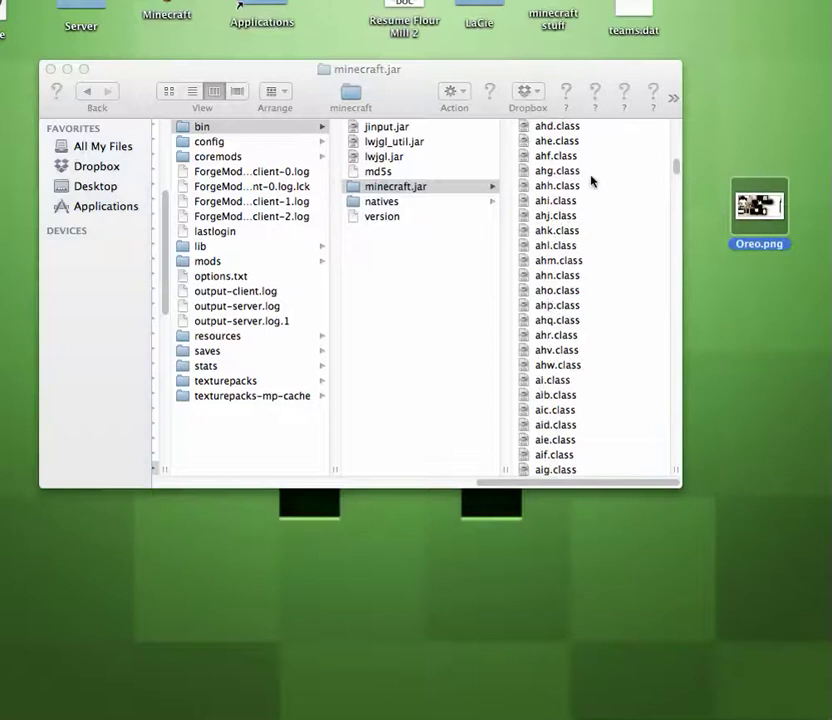
pyautogui.click(378, 82)
pyautogui.scroll(-20, 587, 217)
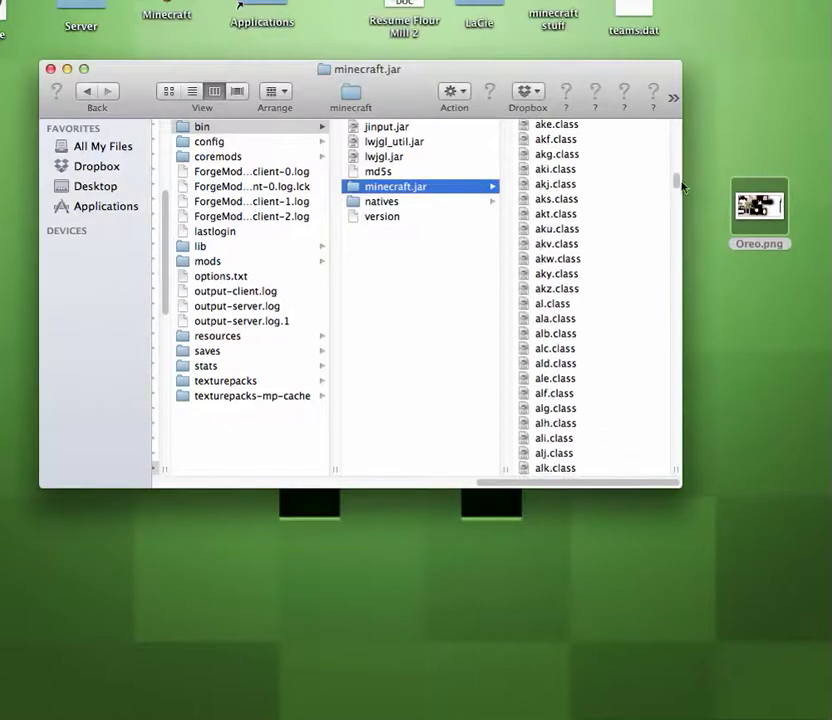
pyautogui.scroll(-20, 640, 260)
pyautogui.scroll(20, 606, 350)
pyautogui.scroll(-5, 606, 346)
pyautogui.scroll(-20, 600, 355)
pyautogui.scroll(-10, 579, 388)
pyautogui.scroll(1, 556, 345)
pyautogui.click(545, 301)
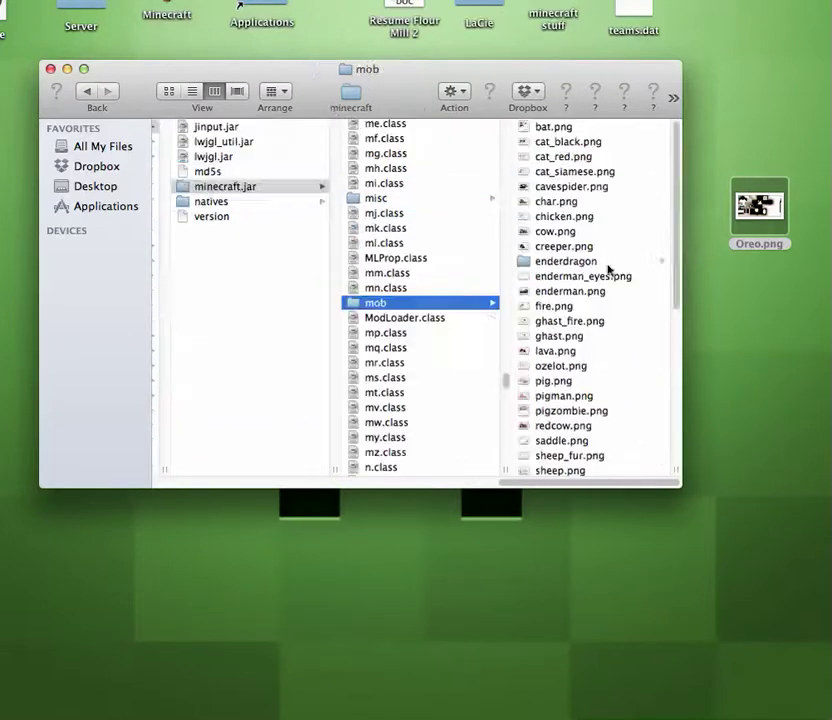
# Rename the downloaded Oreo.png on the desktop as wolf.png
pyautogui.click(740, 222)
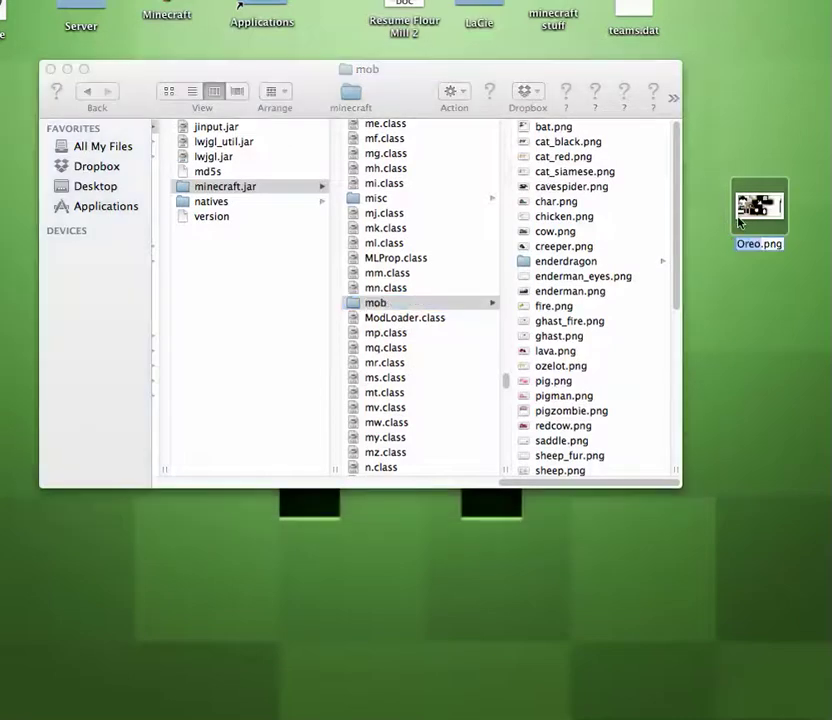
pyautogui.press('Return')
pyautogui.press('BackSpace')
pyautogui.write('wolf')
pyautogui.press('Return')
# Locate the wolf textures in the mob folder and preview the renamed wolf.png from the desktop
pyautogui.scroll(-3, 565, 295)
pyautogui.scroll(-4, 570, 310)
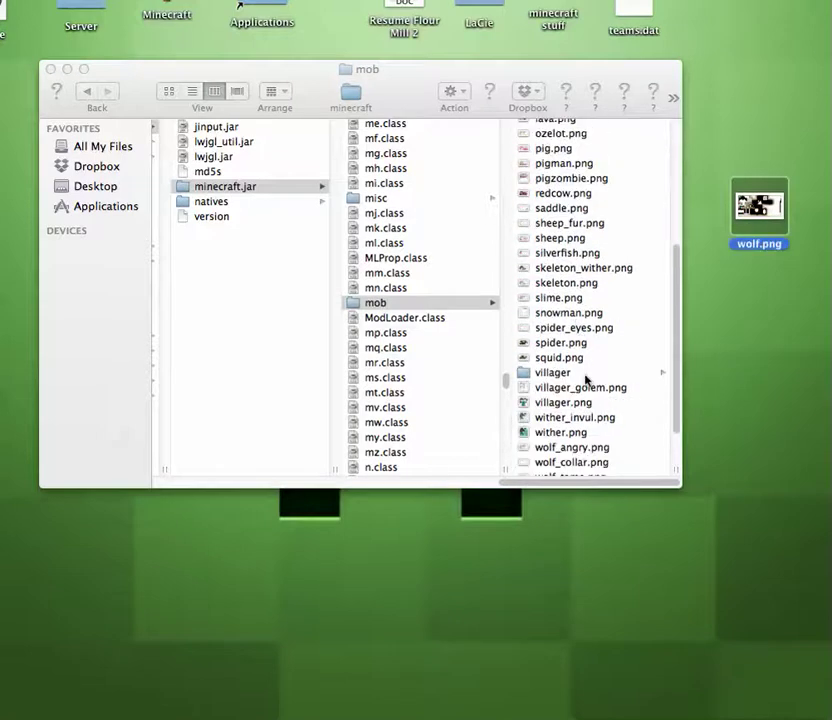
pyautogui.scroll(3, 561, 320)
pyautogui.scroll(-4, 565, 304)
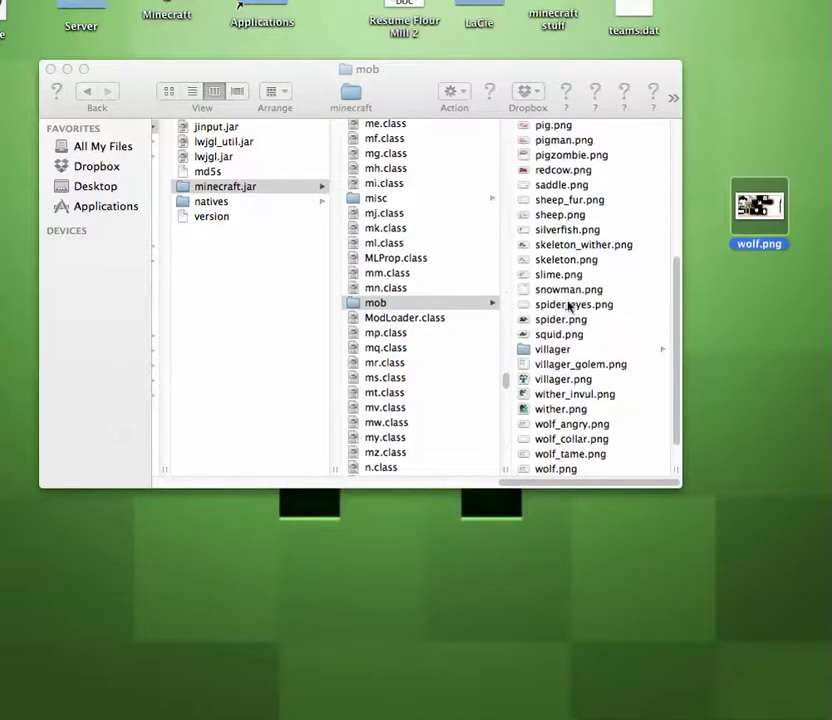
pyautogui.press('space')
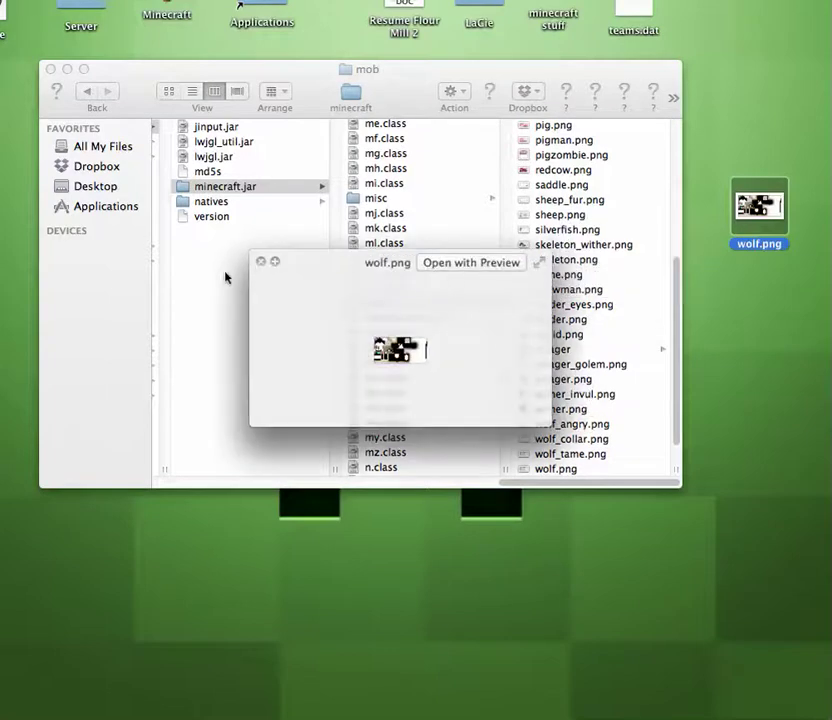
pyautogui.click(260, 263)
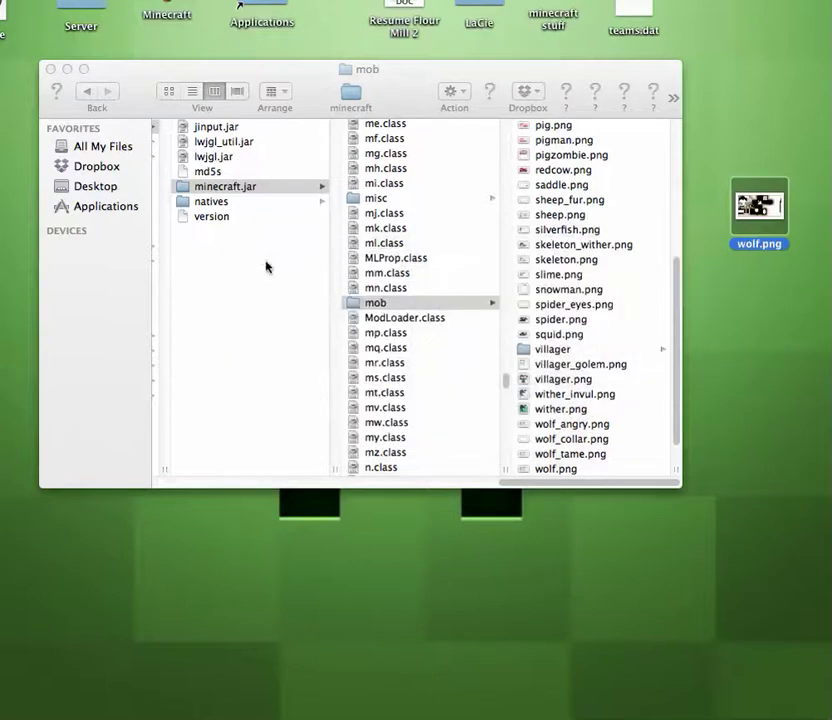
# Replace the original wolf.png in the mob folder with the custom wolf.png from the desktop
pyautogui.click(423, 63)
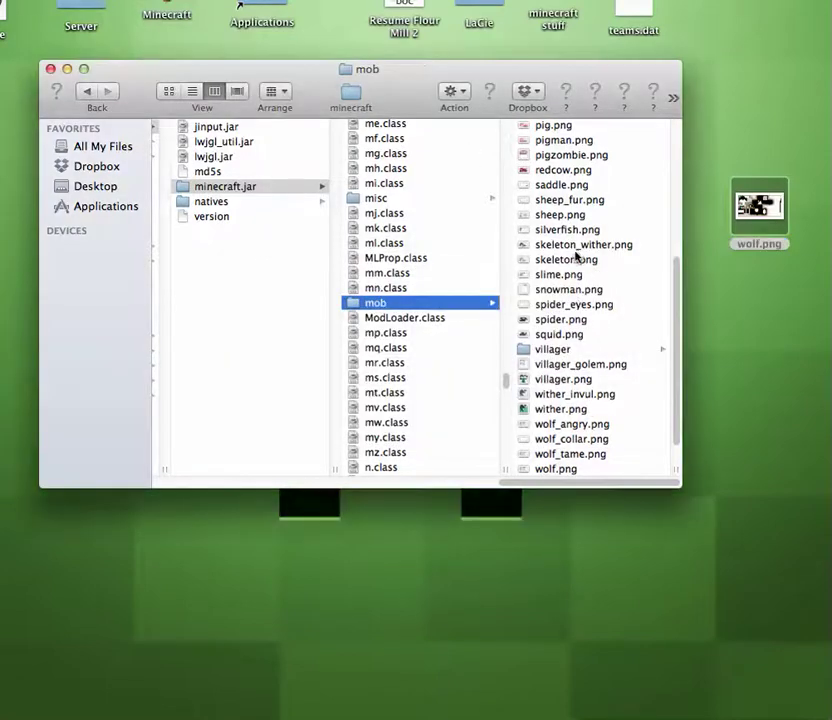
pyautogui.click(566, 470)
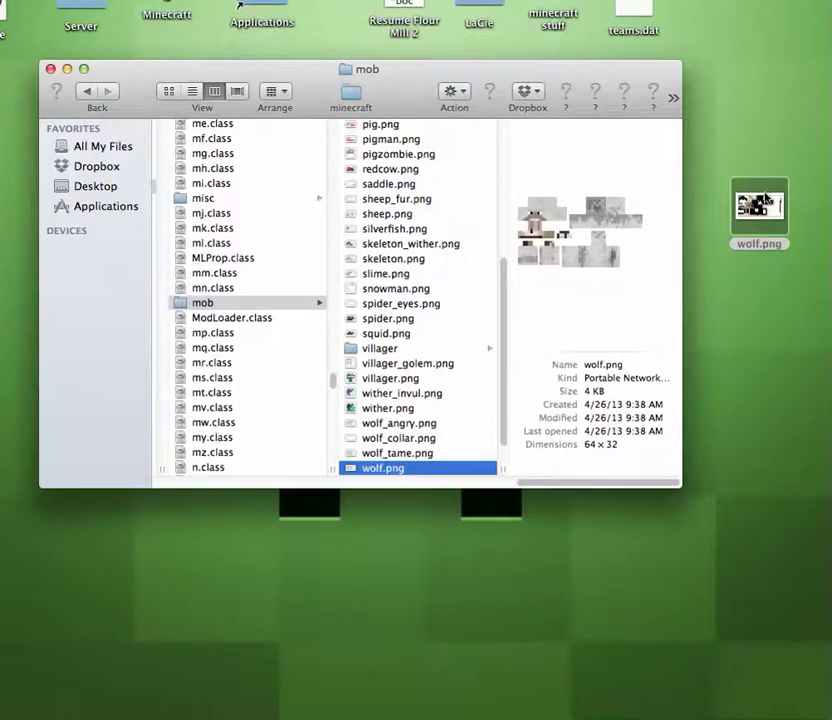
pyautogui.moveTo(575, 235); pyautogui.dragTo(442, 394)
pyautogui.click(145, 123)
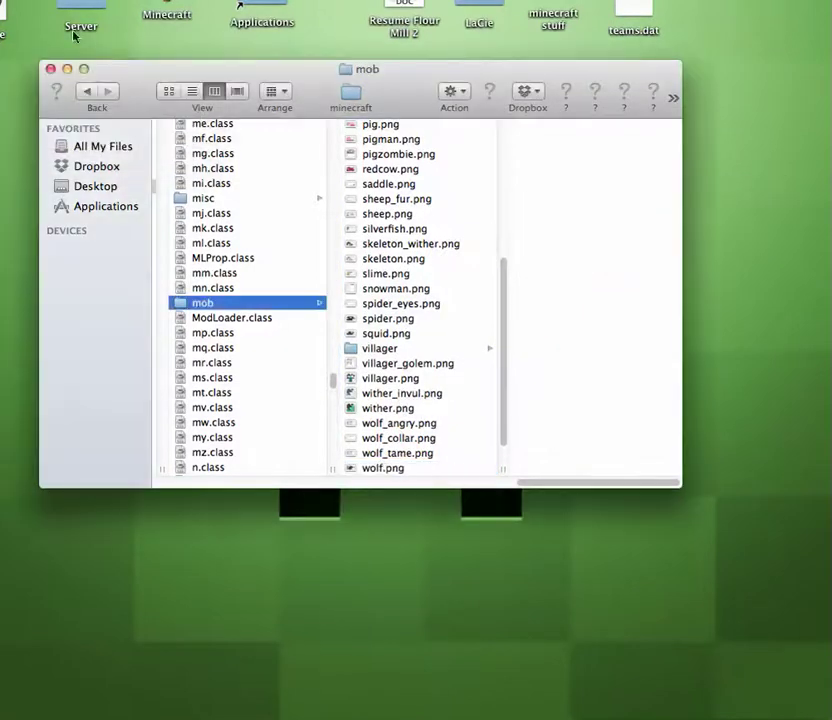
# Inspect the wolf_tame.png, wolf.png and wolf_collar.png textures in the mob folder
pyautogui.click(402, 452)
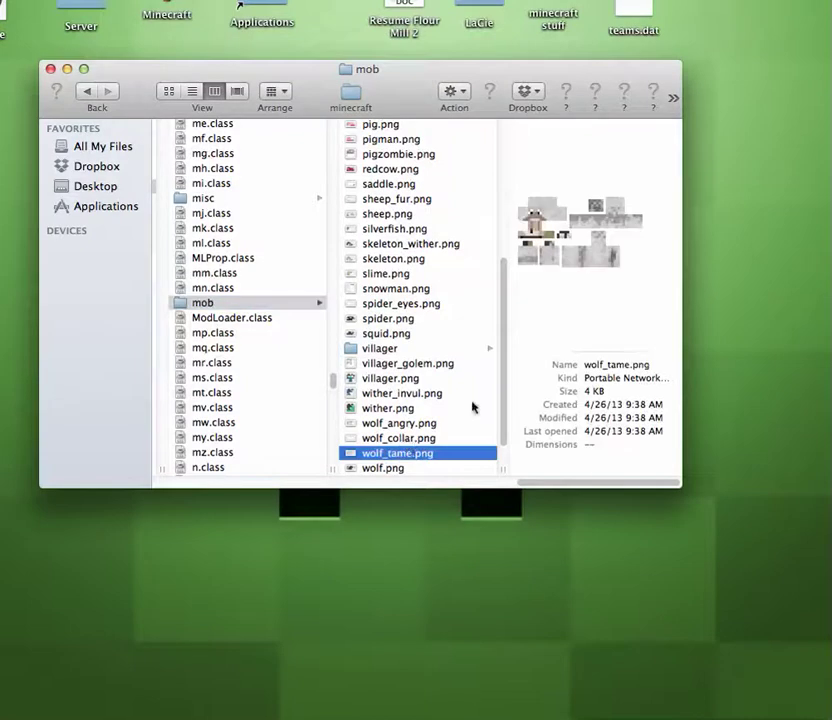
pyautogui.click(416, 469)
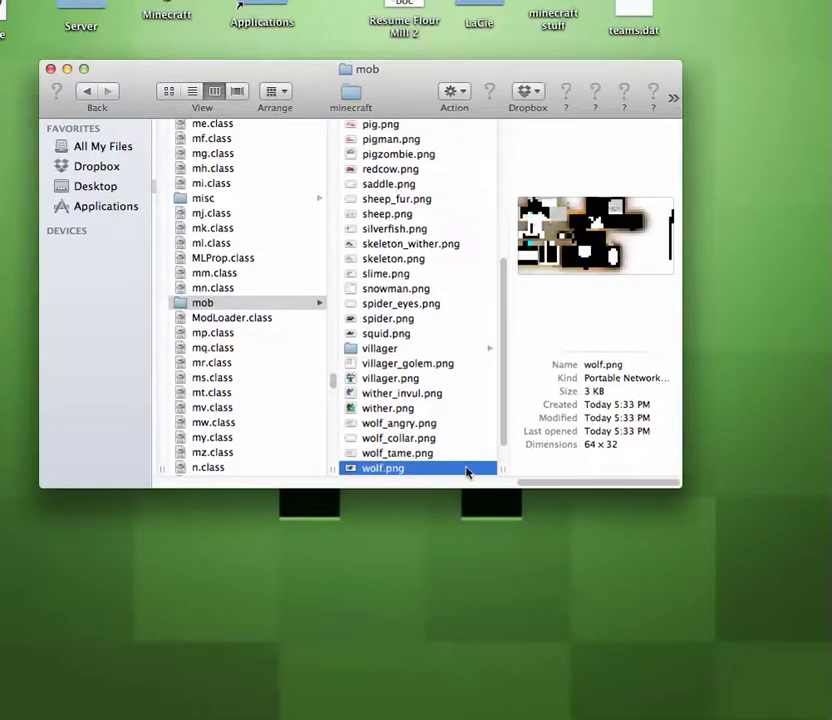
pyautogui.click(414, 440)
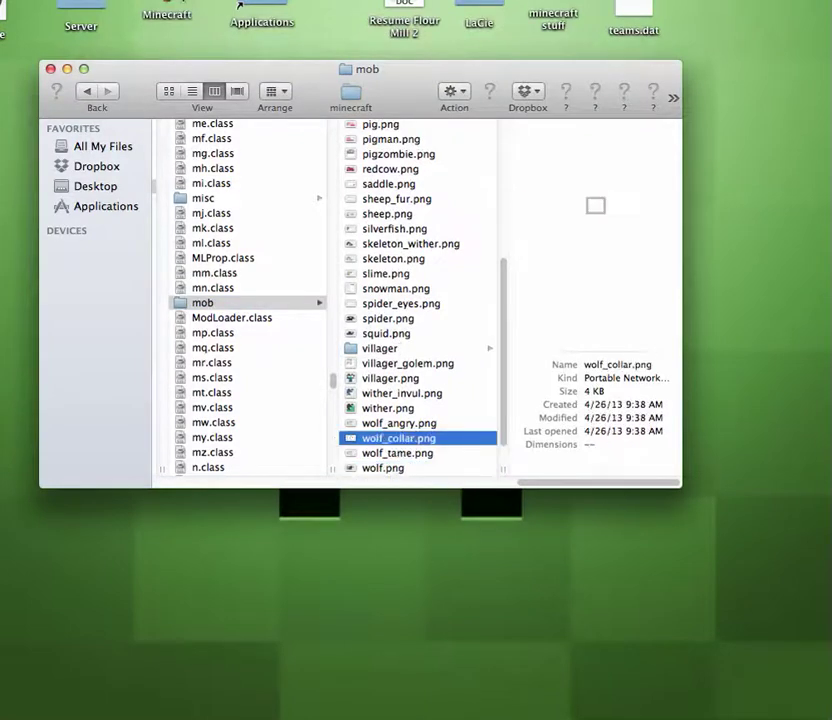
# Close the mob folder window and start Minecraft with the saved login, moving the FML setup window aside
pyautogui.click(50, 69)
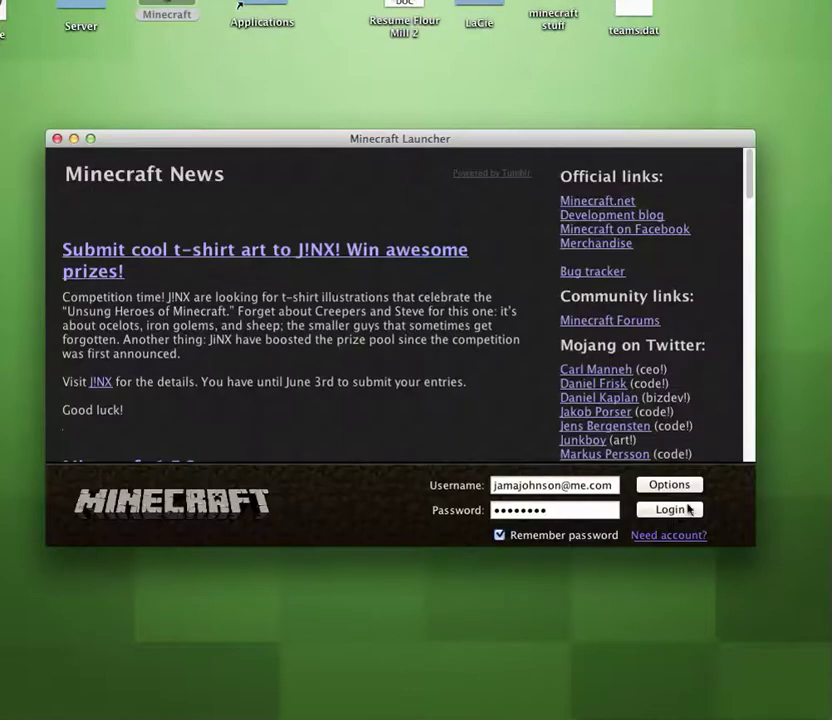
pyautogui.click(686, 507)
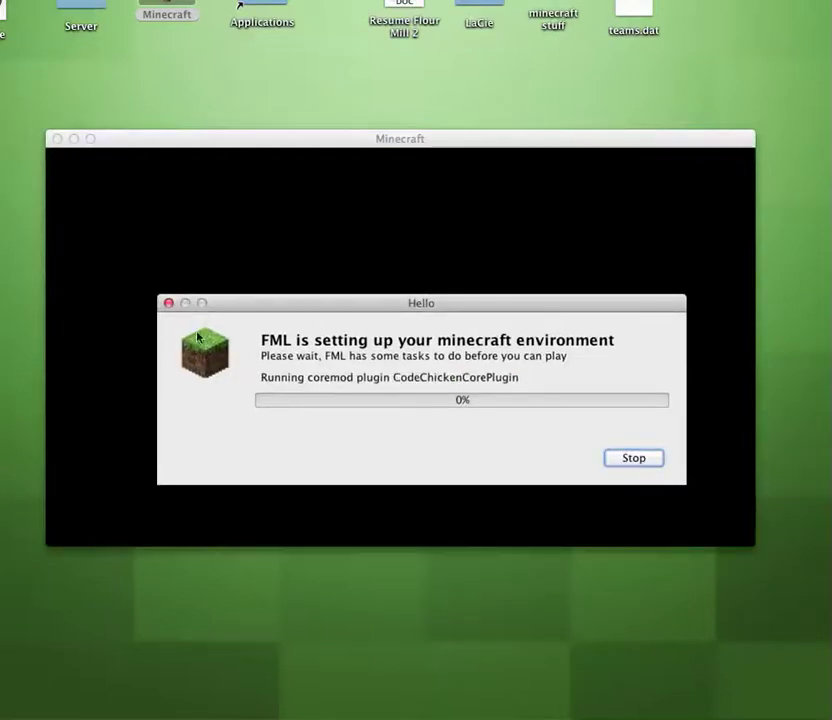
pyautogui.moveTo(277, 308); pyautogui.dragTo(786, 337)
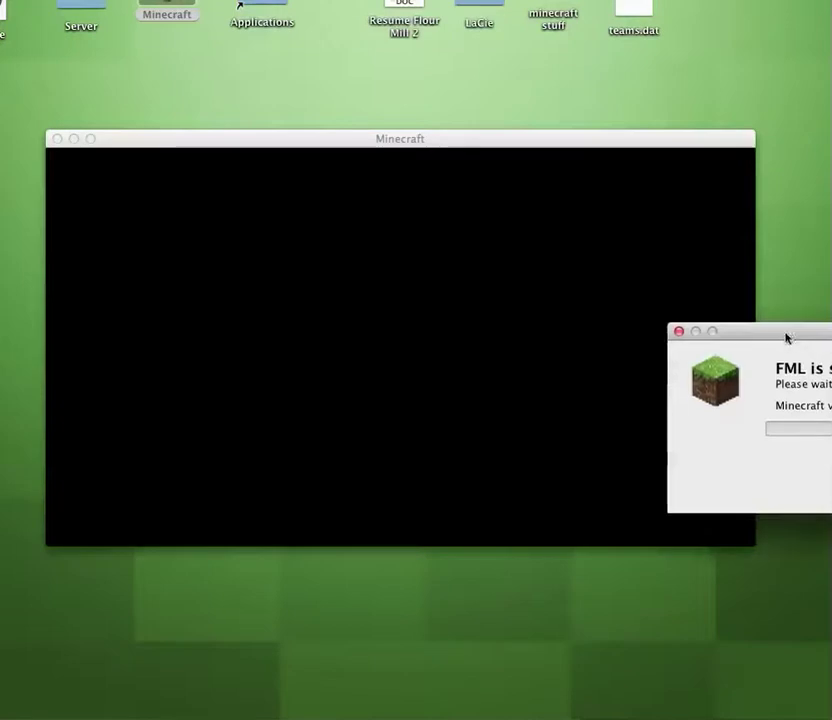
pyautogui.click(505, 136)
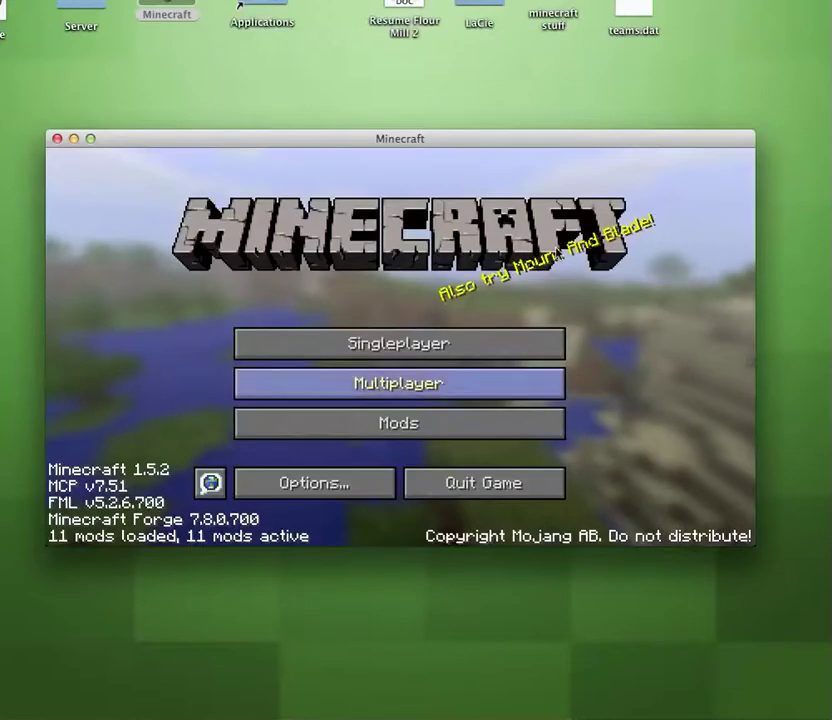
# Load the singleplayer world named New World
pyautogui.click(405, 340)
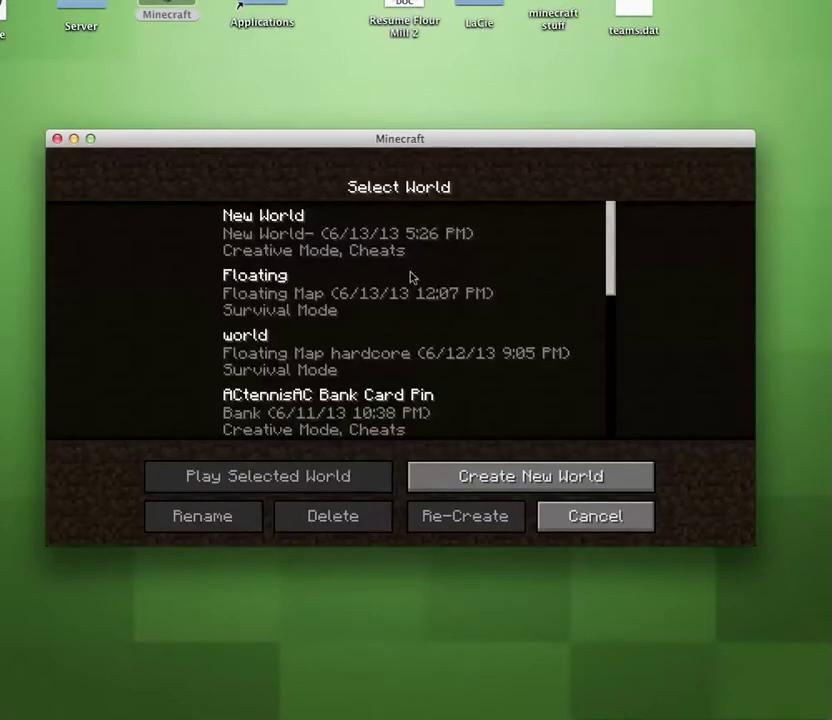
pyautogui.click(386, 244)
pyautogui.click(292, 478)
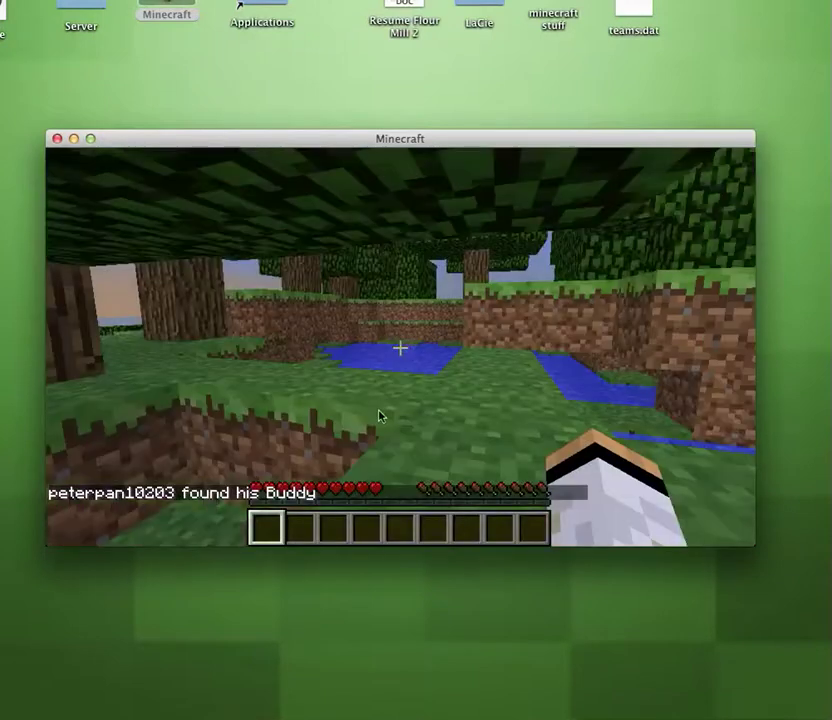
# Switch to the creative inventory and place a wolf spawn egg from Miscellaneous in the first hotbar slot
pyautogui.press('e')
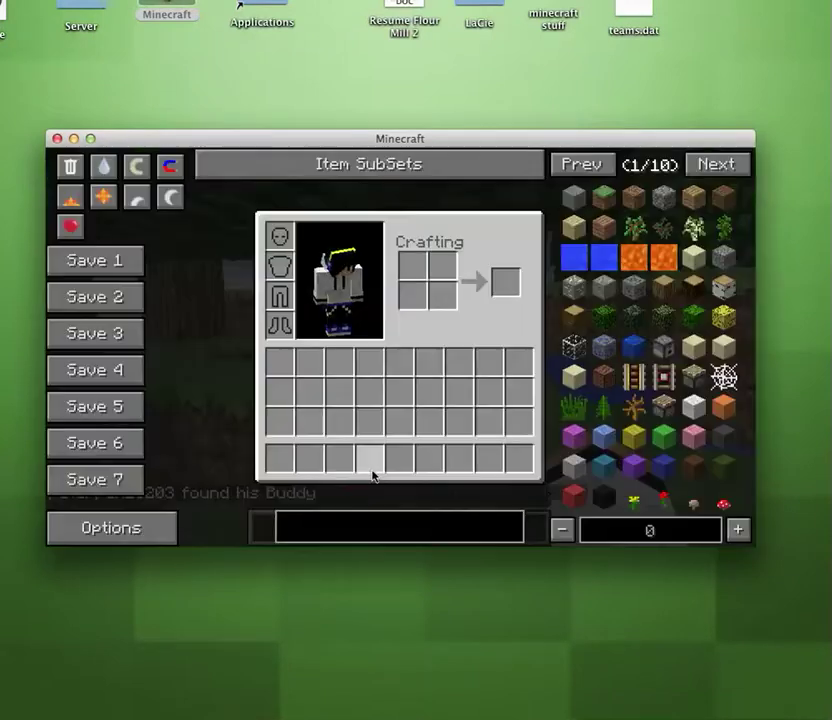
pyautogui.click(137, 166)
pyautogui.click(452, 214)
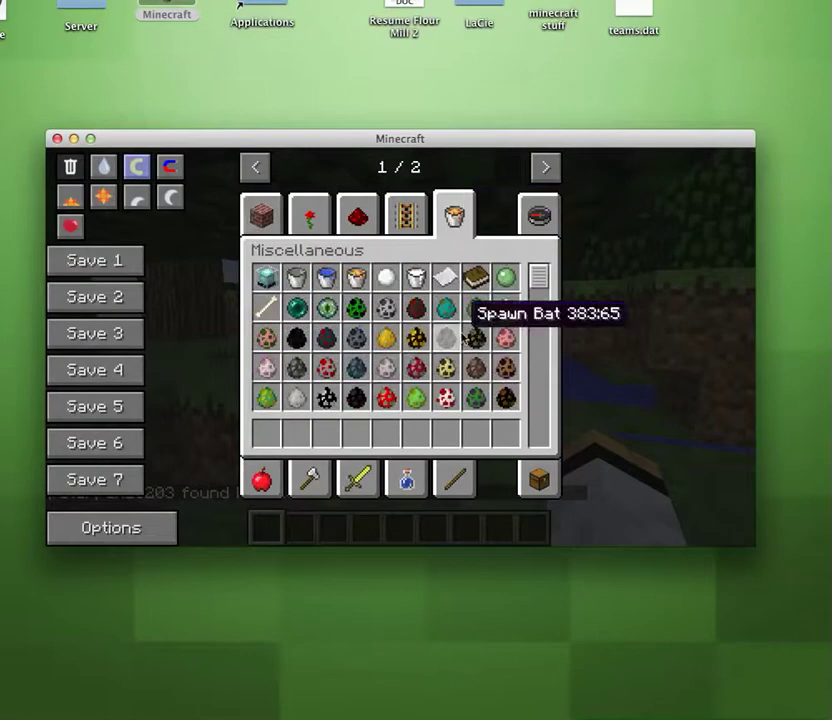
pyautogui.scroll(-1, 420, 340)
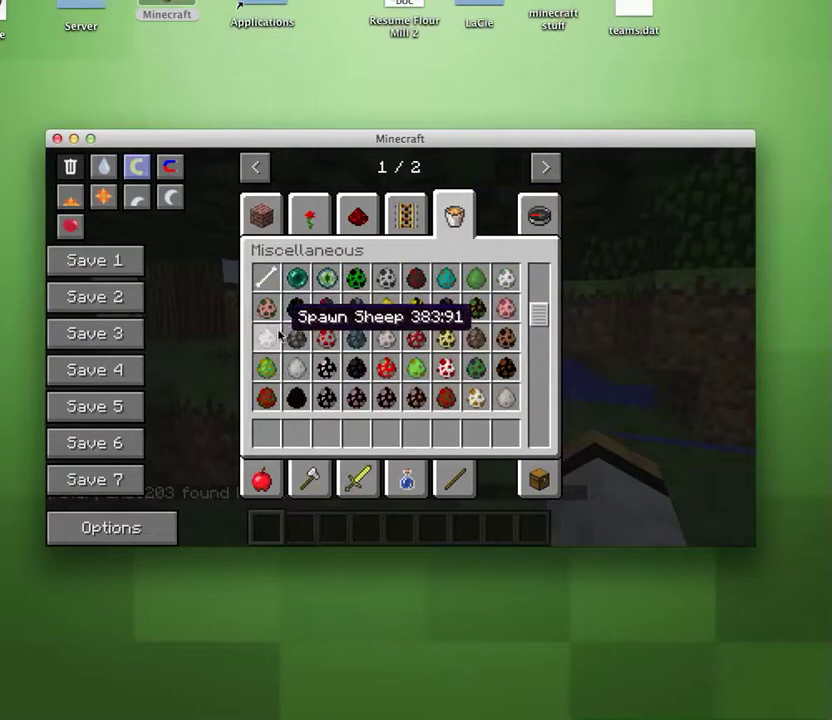
pyautogui.click(390, 340)
pyautogui.click(268, 430)
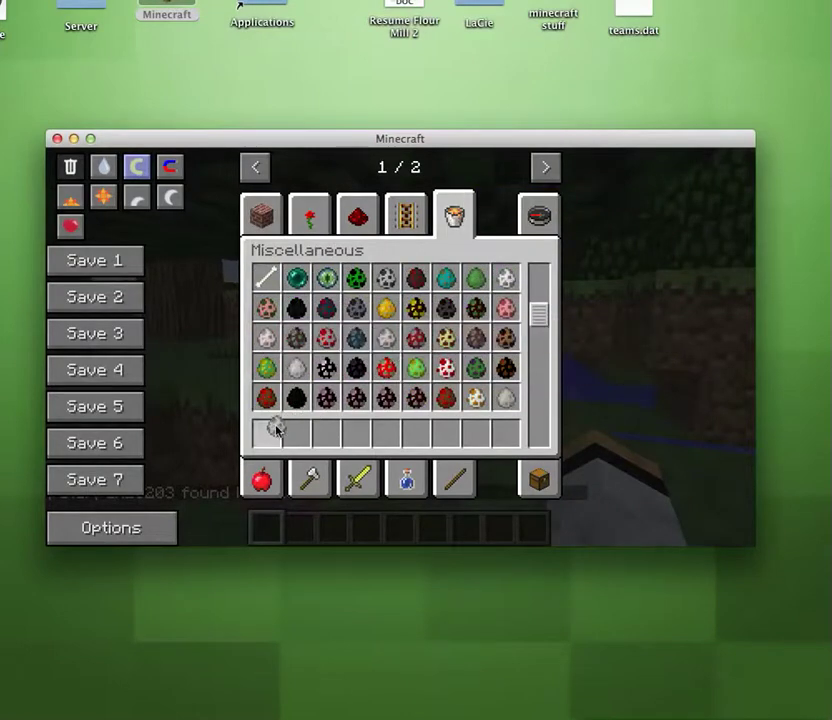
pyautogui.press('e')
# Spawn several wolves on the grass with the spawn egg to check the custom skin
pyautogui.rightClick(400, 347)
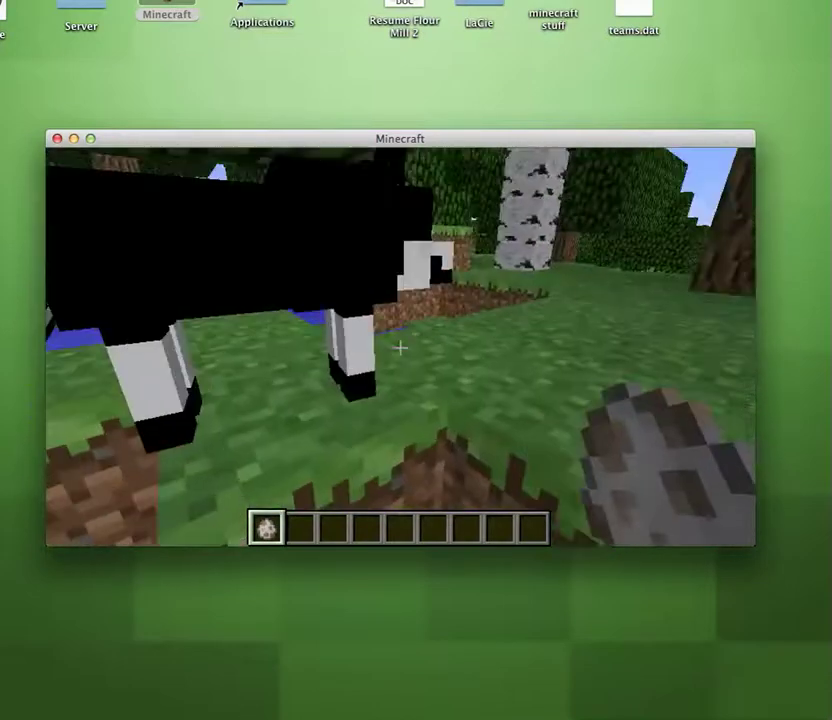
pyautogui.rightClick(400, 347)
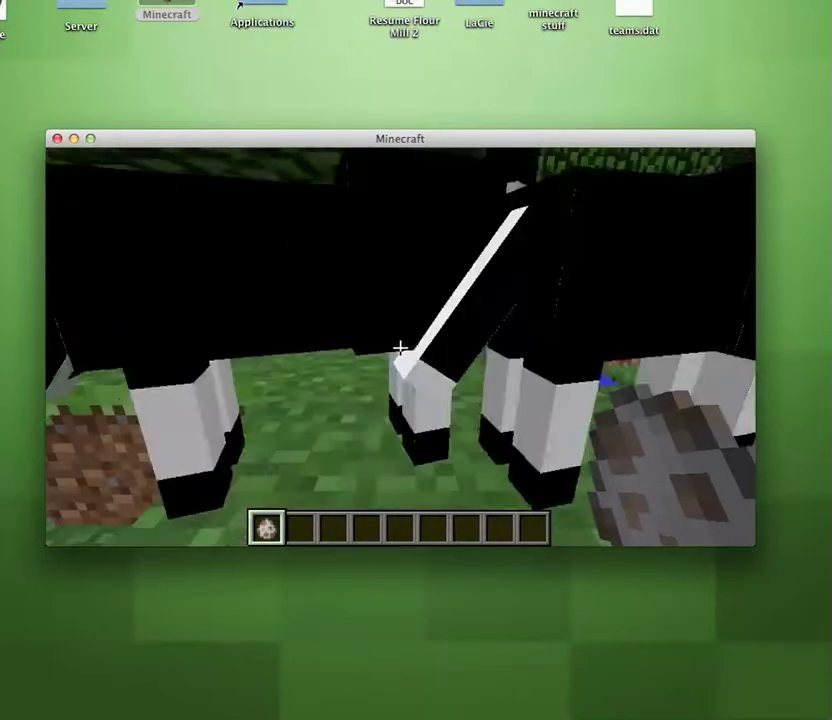
pyautogui.rightClick(400, 347)
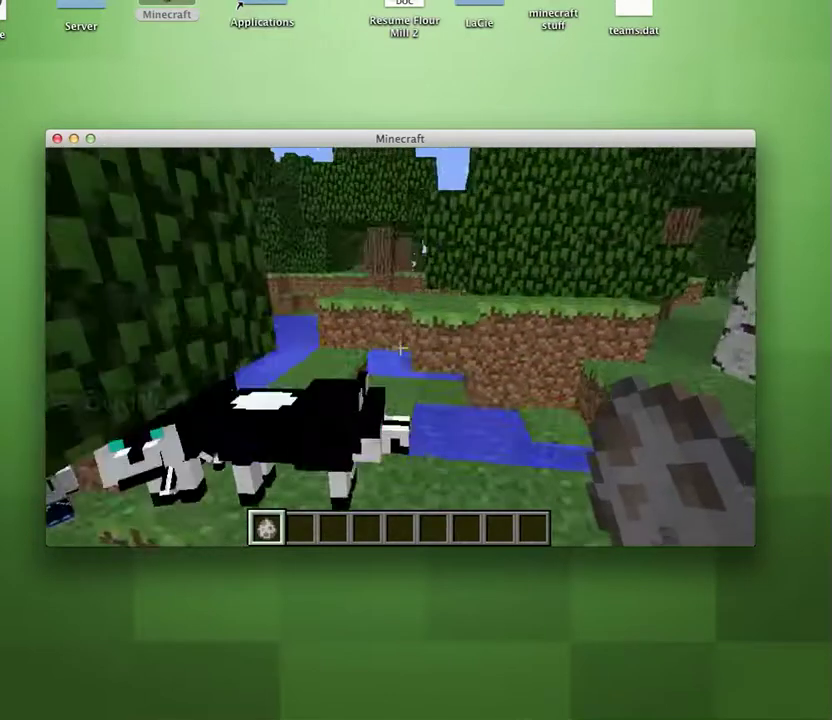
# Add a bone to the second hotbar slot and tame the spawned wolves with it
pyautogui.press('e')
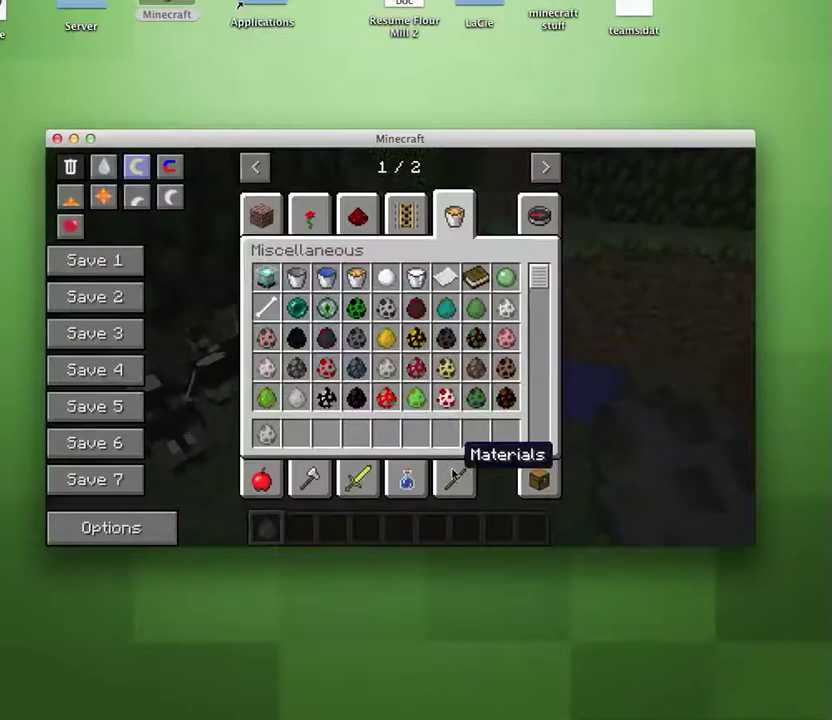
pyautogui.click(449, 468)
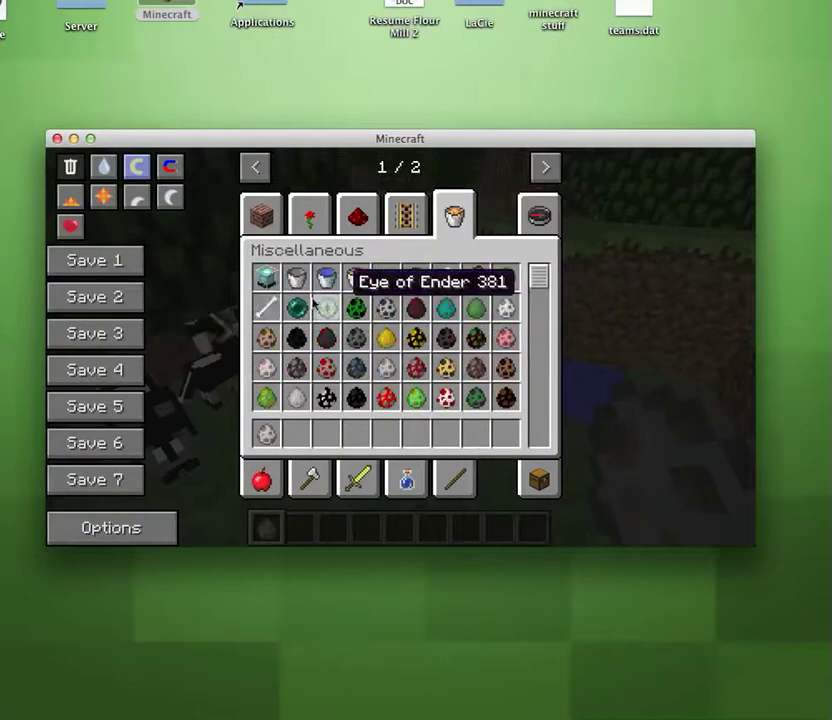
pyautogui.press('e')
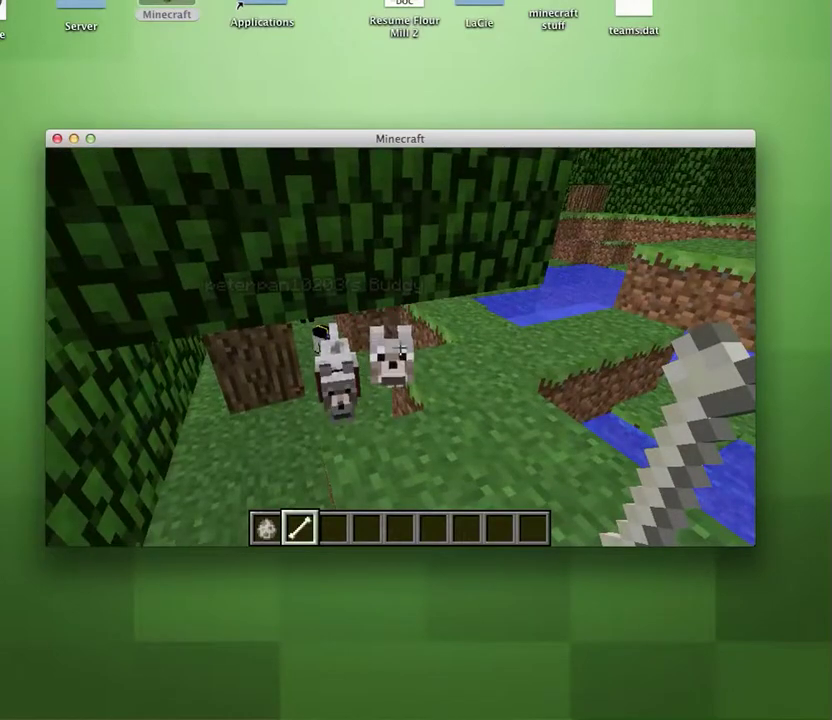
pyautogui.press('w')
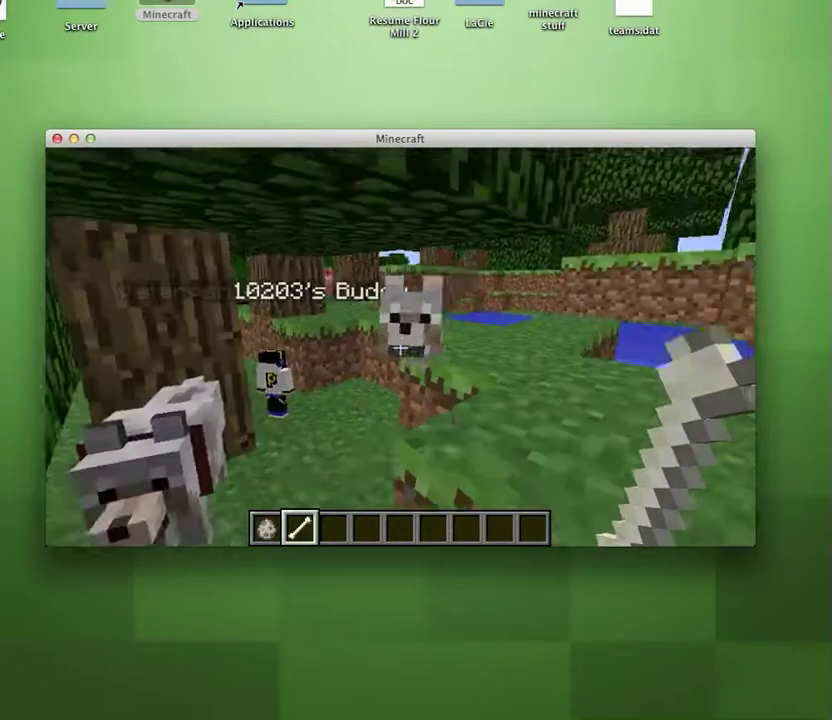
# Clear the spawn egg and the bone from the hotbar
pyautogui.press('1')
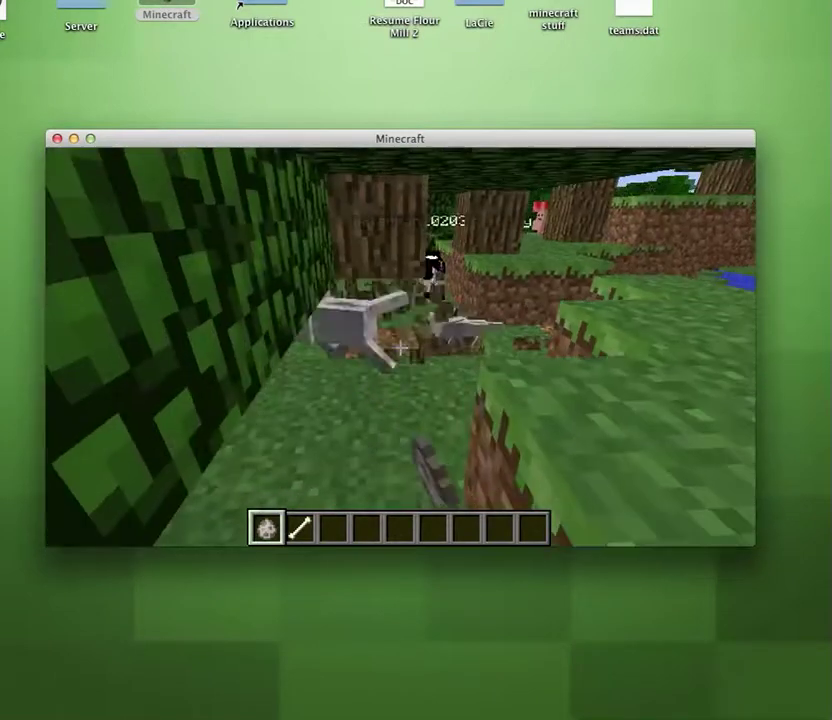
pyautogui.press('e')
pyautogui.click(269, 433)
pyautogui.press('e')
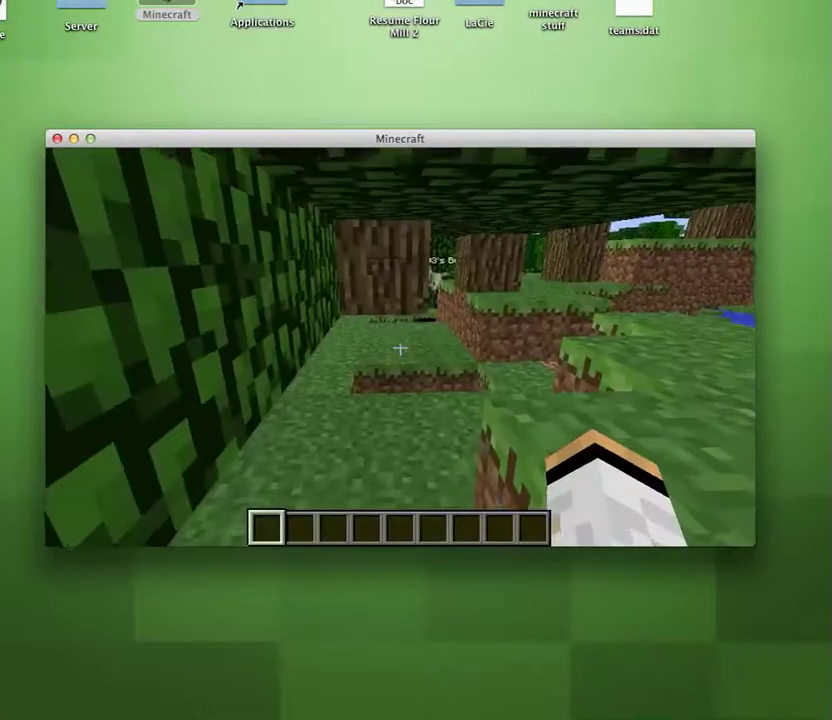
pyautogui.press('Escape')
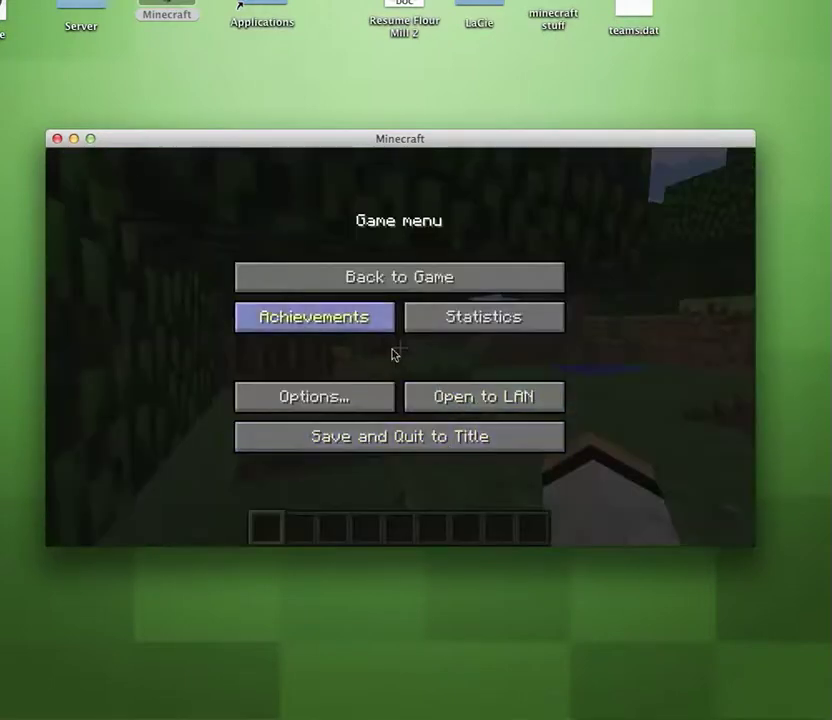
pyautogui.click(470, 289)
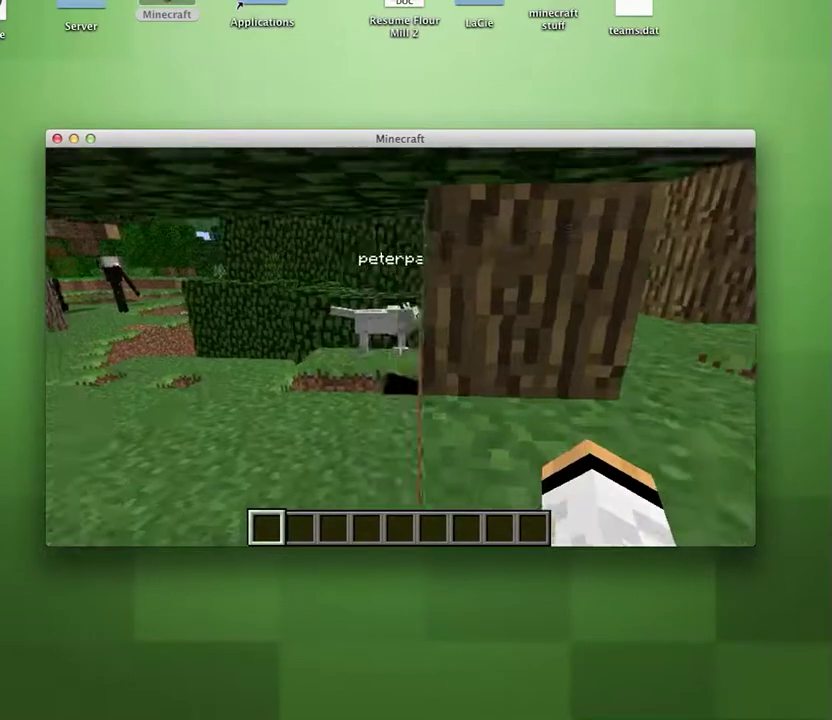
pyautogui.press('e')
pyautogui.press('e')
# Walk through the forest to the Enderman with the custom skin and attack it
pyautogui.press('w')
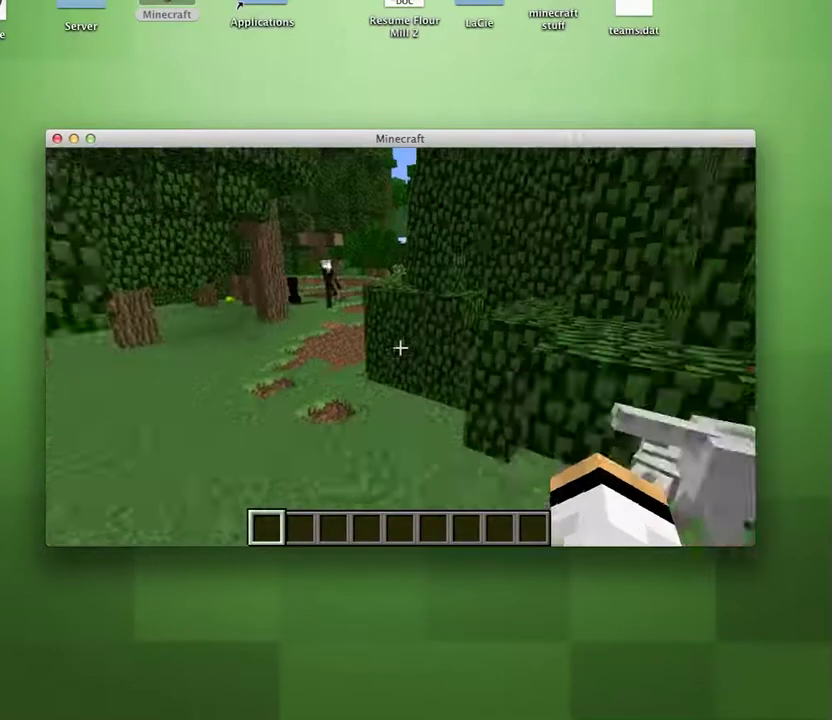
pyautogui.press('w')
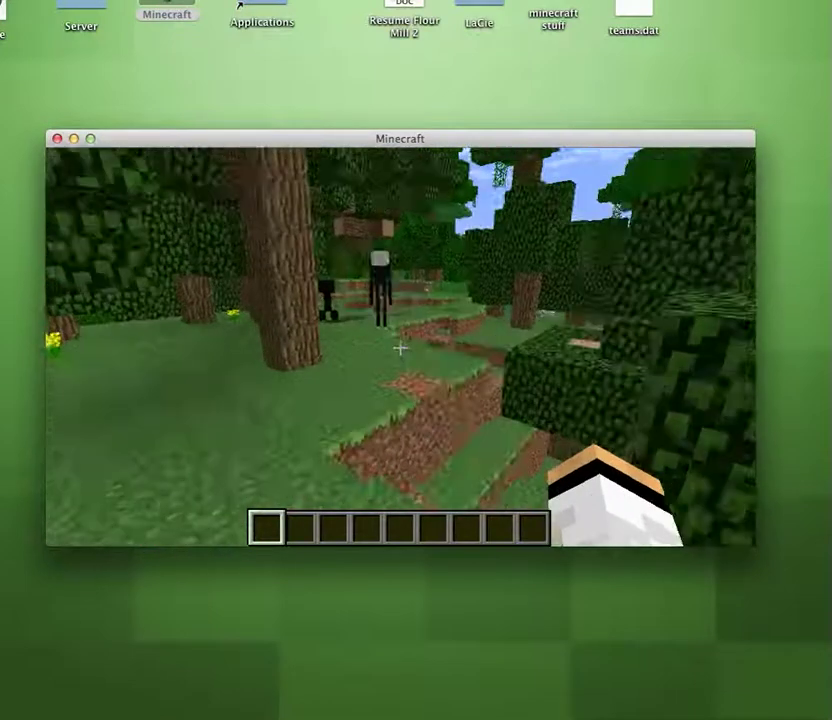
pyautogui.press('w')
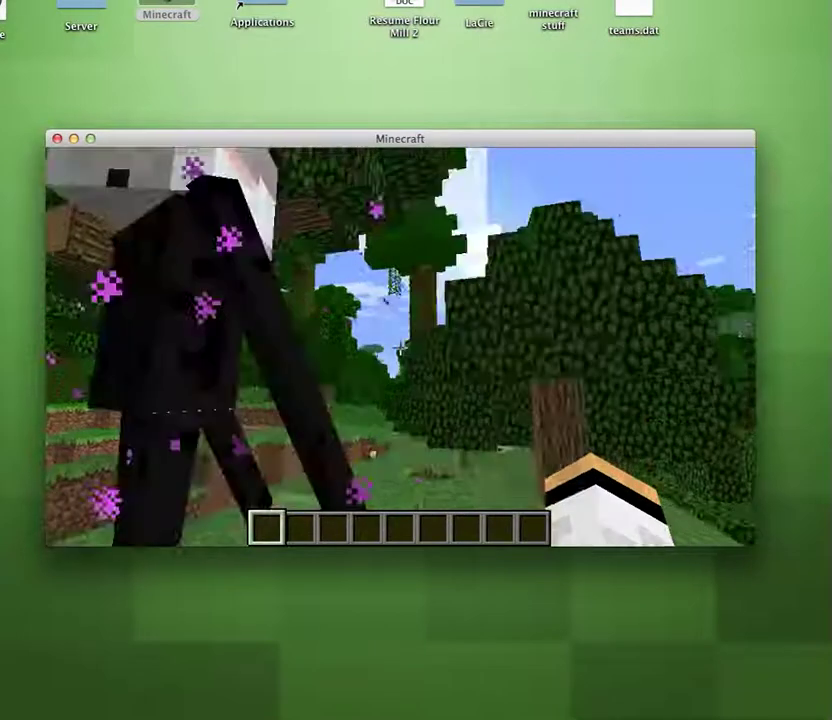
pyautogui.click(399, 347)
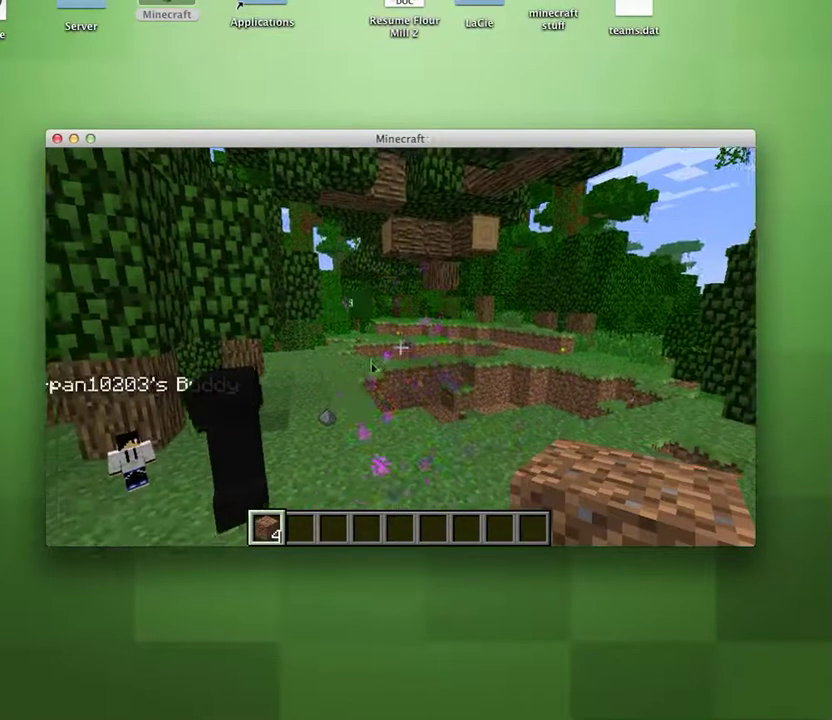
# Clear the dirt blocks from the first hotbar slot and reopen the creative inventory beside the creeper
pyautogui.press('e')
pyautogui.press('e')
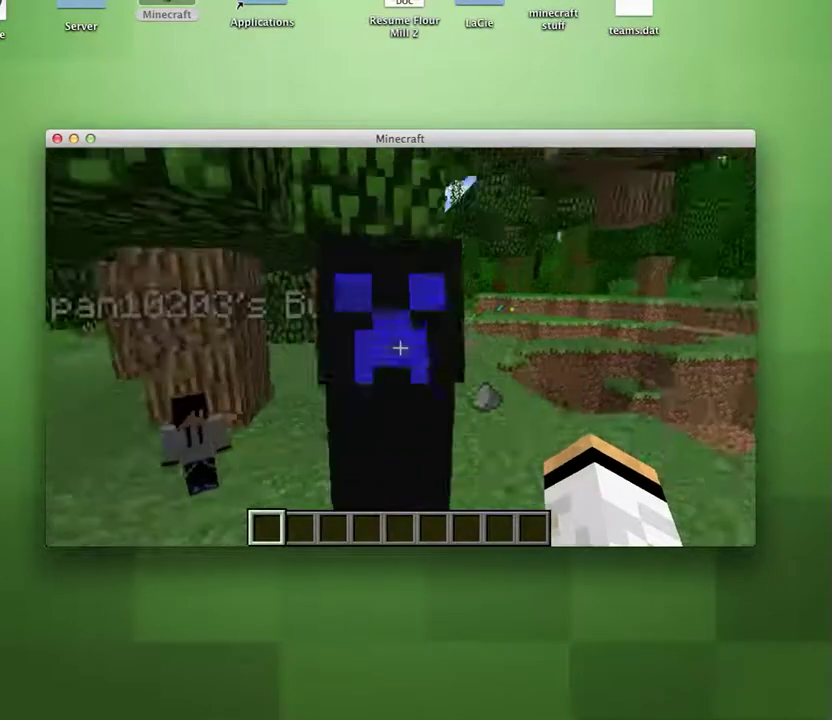
pyautogui.press('e')
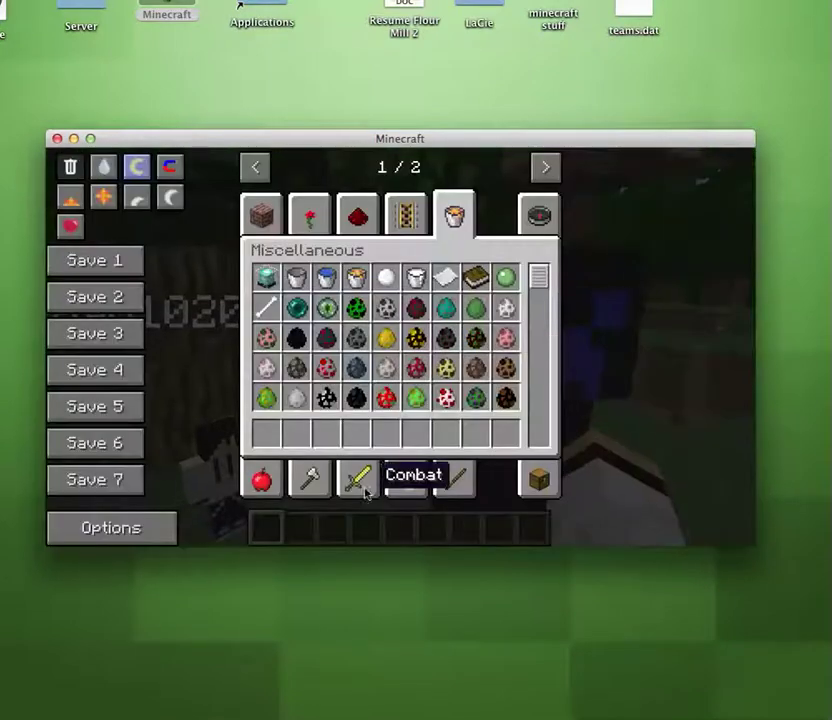